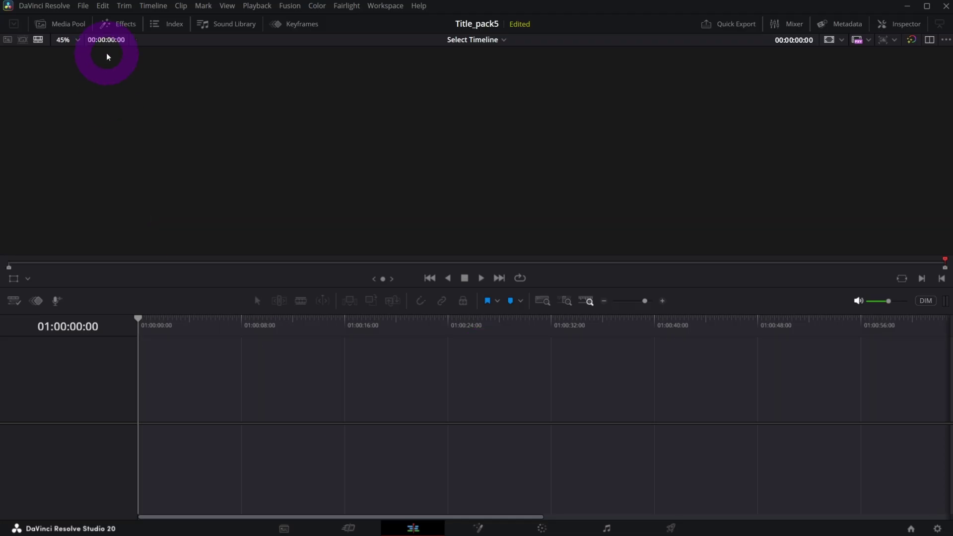
Add a Text+ title to the timeline and replace its text with TEXT ANIMATION.
left_click(125, 30)
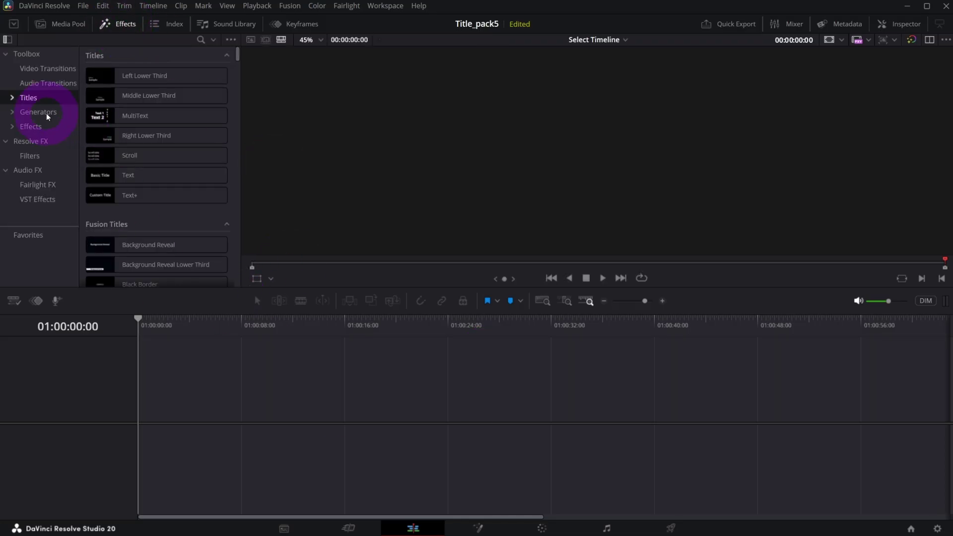
left_click_drag(106, 194, 278, 428)
left_click(896, 36)
left_click(862, 153)
key("ctrl+a")
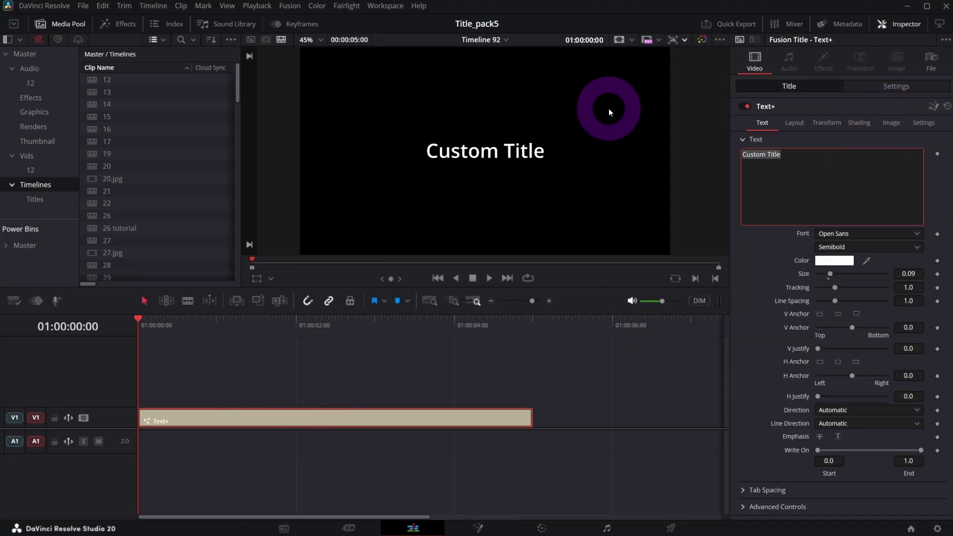
type("TEXT ANIM")
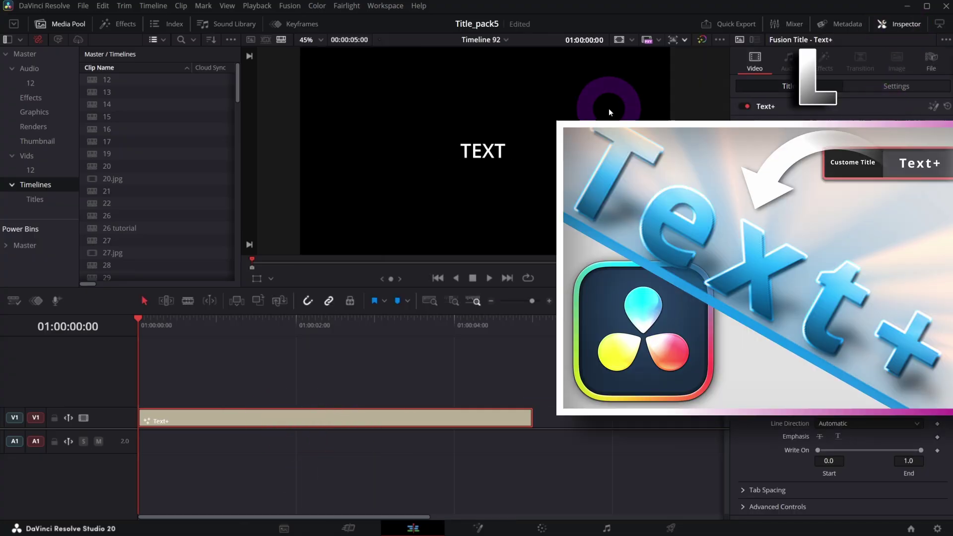
type("ATION")
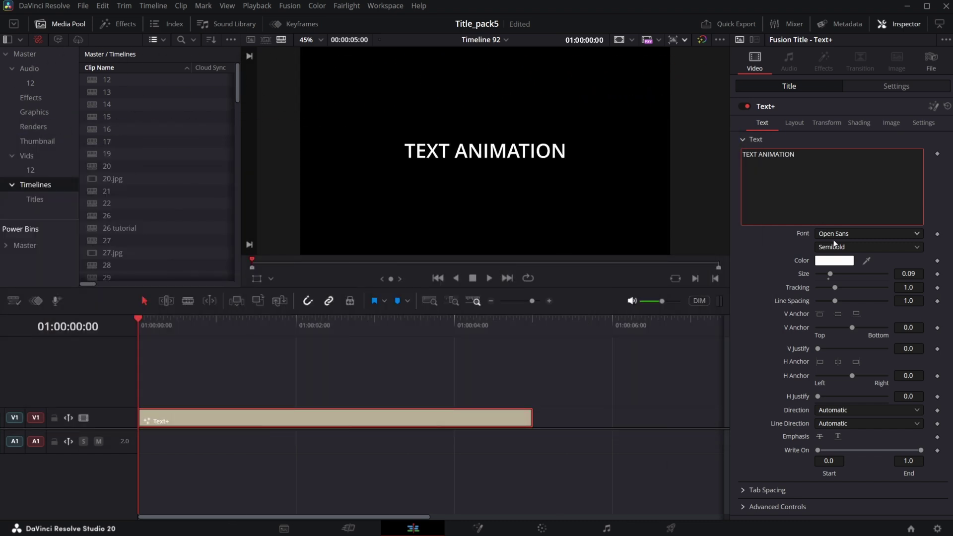
Set the title's font style to Extrabold Italic, its size to 0.1164 and its tracking to 1.068.
left_click(875, 247)
left_click(863, 335)
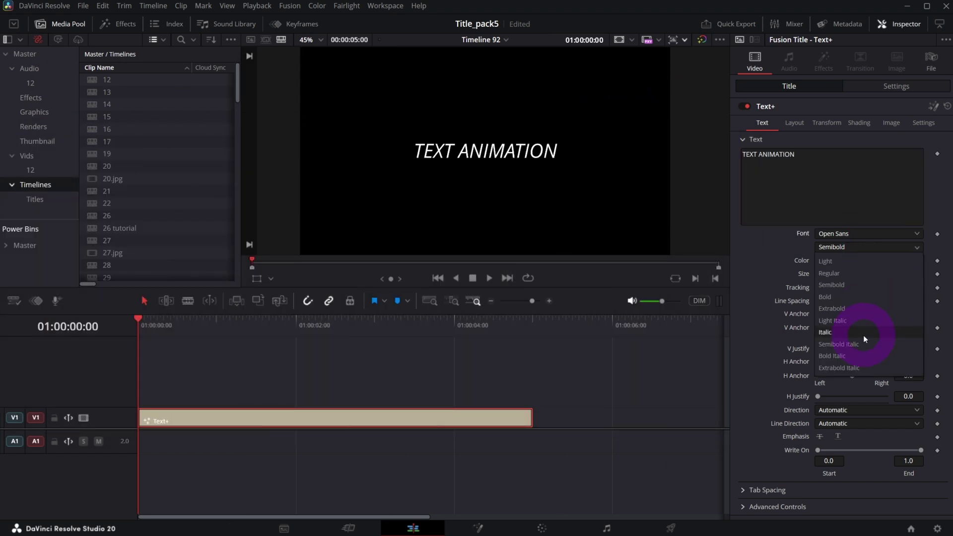
left_click(846, 368)
left_click_drag(909, 273, 521, 291)
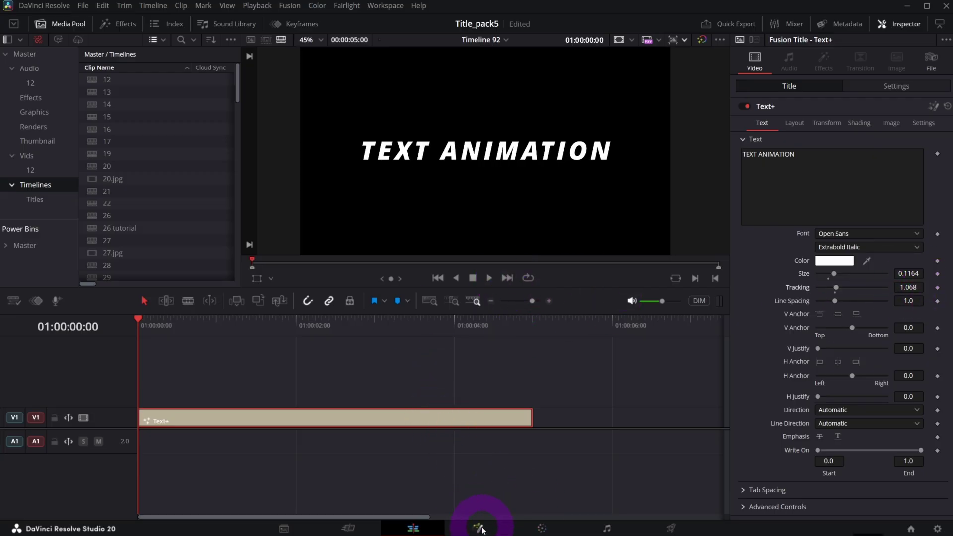
Open the title in the Fusion page and spread the Template and MediaOut1 nodes apart.
left_click(480, 528)
left_click(372, 385)
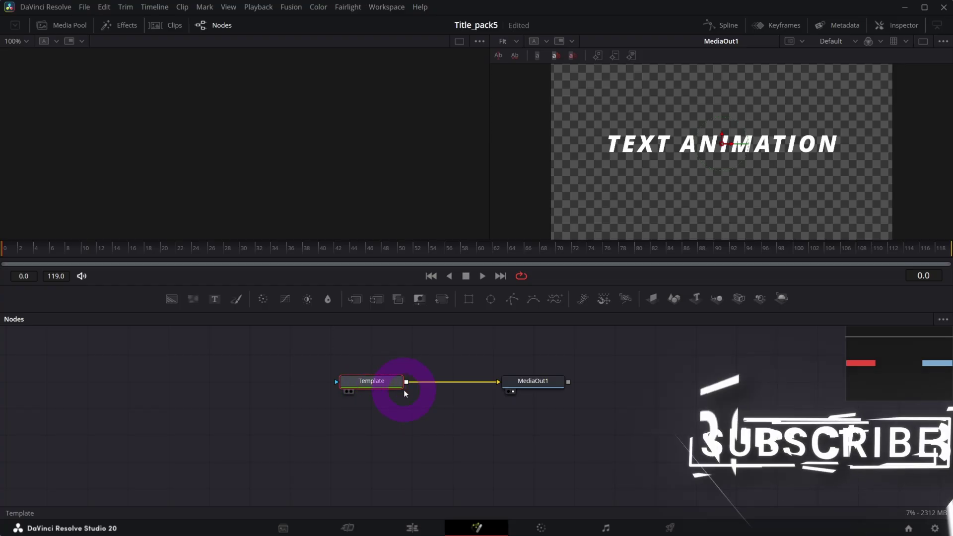
left_click_drag(547, 386, 631, 406)
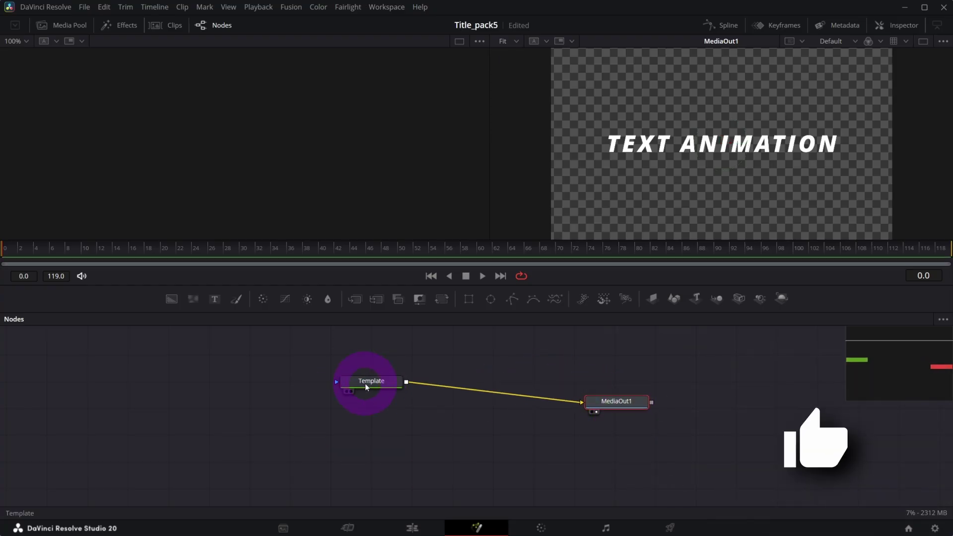
left_click_drag(366, 387, 400, 357)
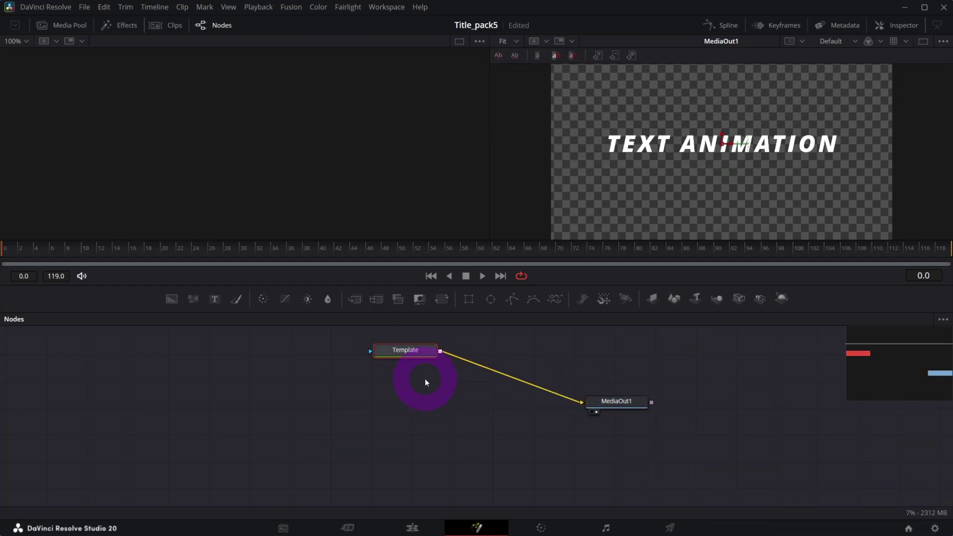
left_click(455, 476)
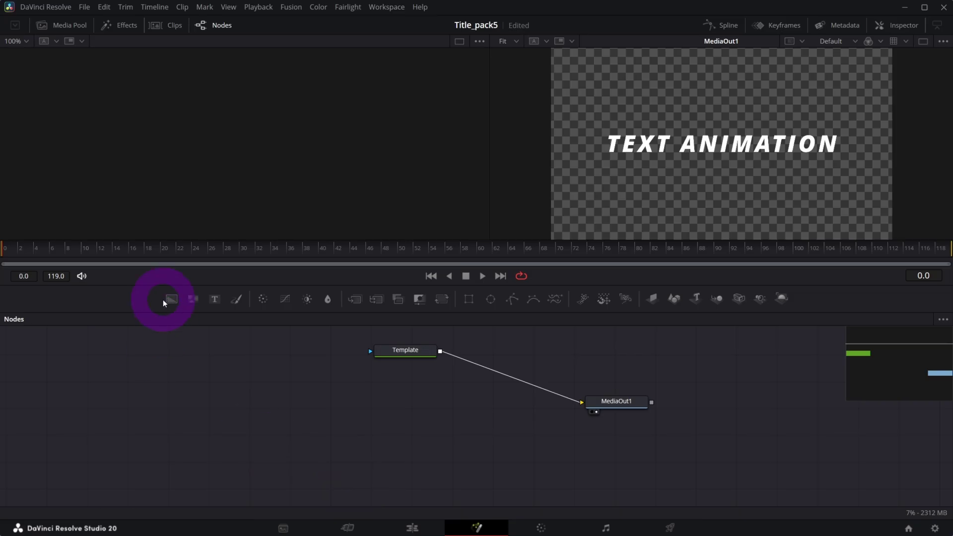
Add a Background node and merge the Template text over it, feeding the merge into MediaOut1.
left_click_drag(171, 301, 246, 435)
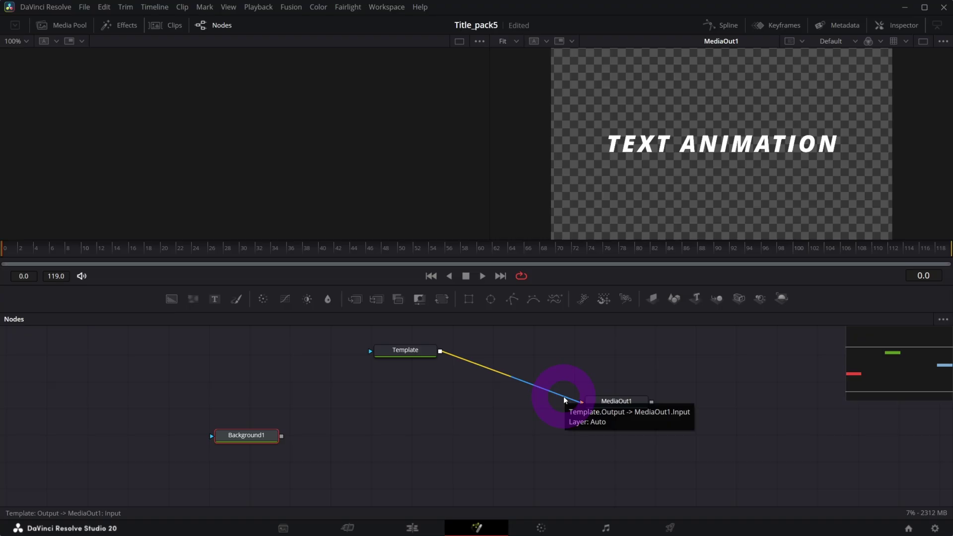
left_click_drag(564, 396, 281, 436)
left_click_drag(439, 437, 621, 450)
left_click_drag(387, 448, 401, 452)
left_click(397, 351)
Make the Background1 node fully transparent by setting its alpha to 0.
mouse_move(243, 437)
left_mouse_down()
mouse_move(237, 447)
mouse_move(241, 439)
left_mouse_up()
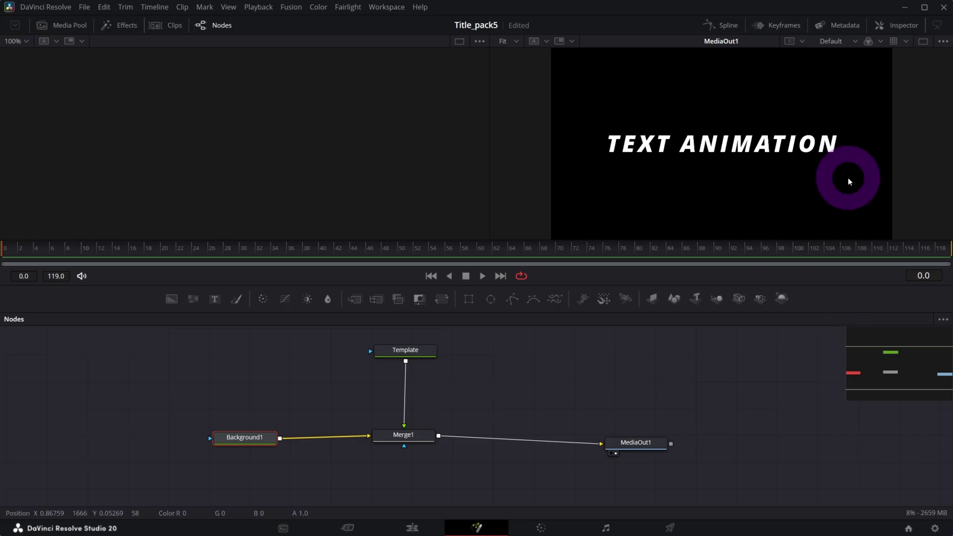
left_click(896, 27)
left_click_drag(885, 242, 758, 268)
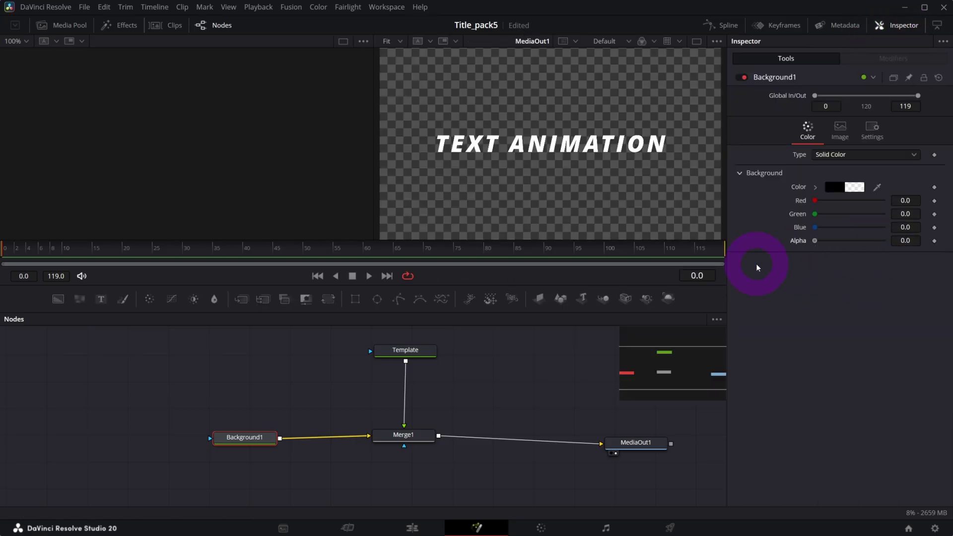
In the Template node's shading, disable the white solid fill of element 1 and enable the red outline of element 2.
left_click_drag(405, 351, 402, 367)
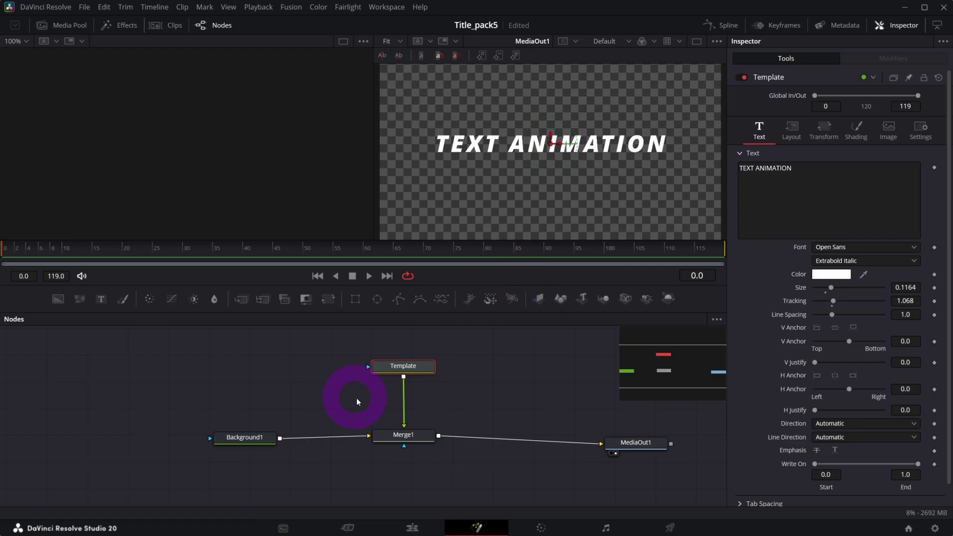
left_click(846, 142)
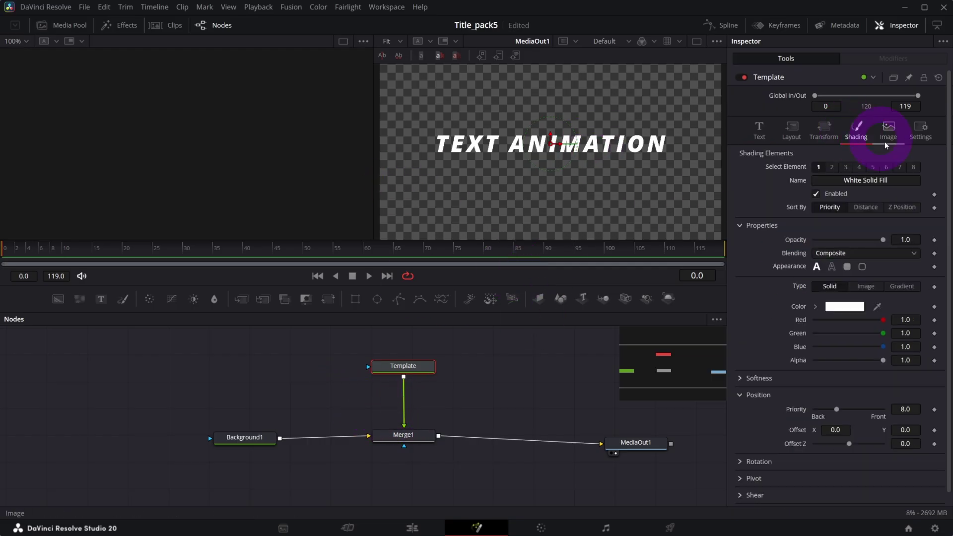
left_click(816, 193)
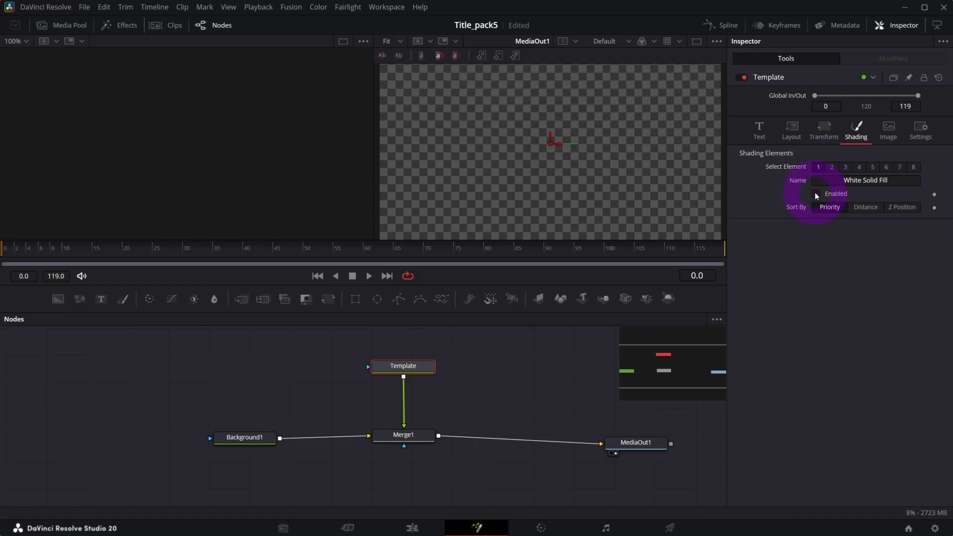
left_click(832, 168)
left_click(818, 194)
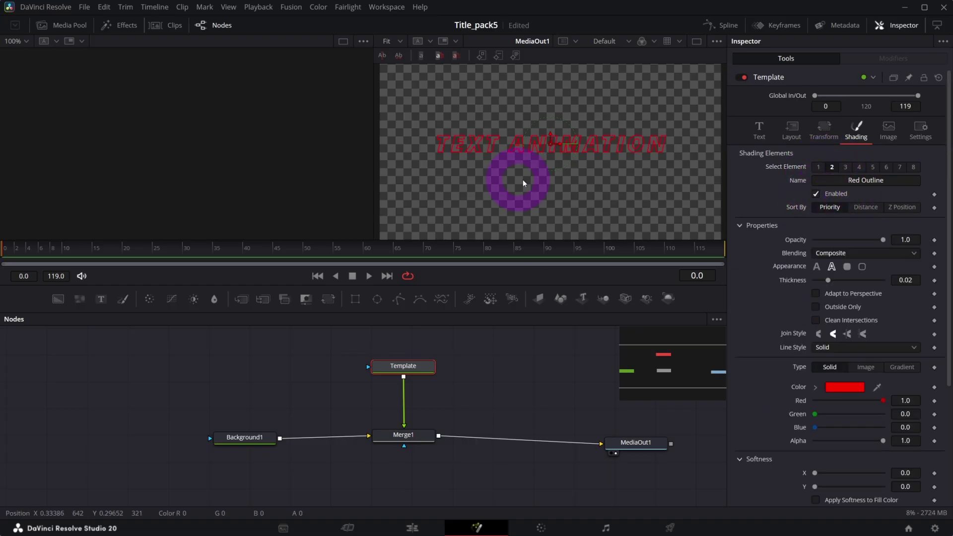
Change the text outline color to white (#ffffff).
left_click(838, 392)
left_click(486, 276)
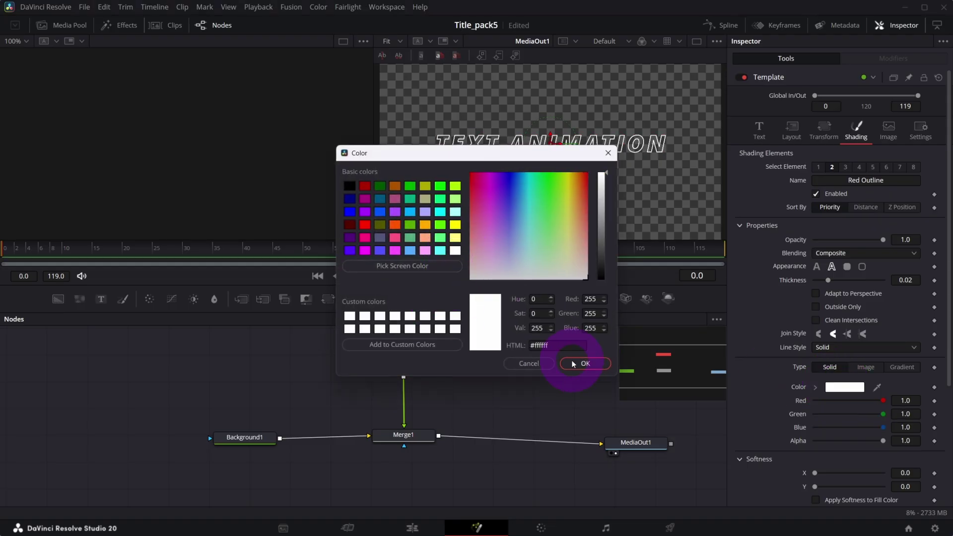
left_click(573, 364)
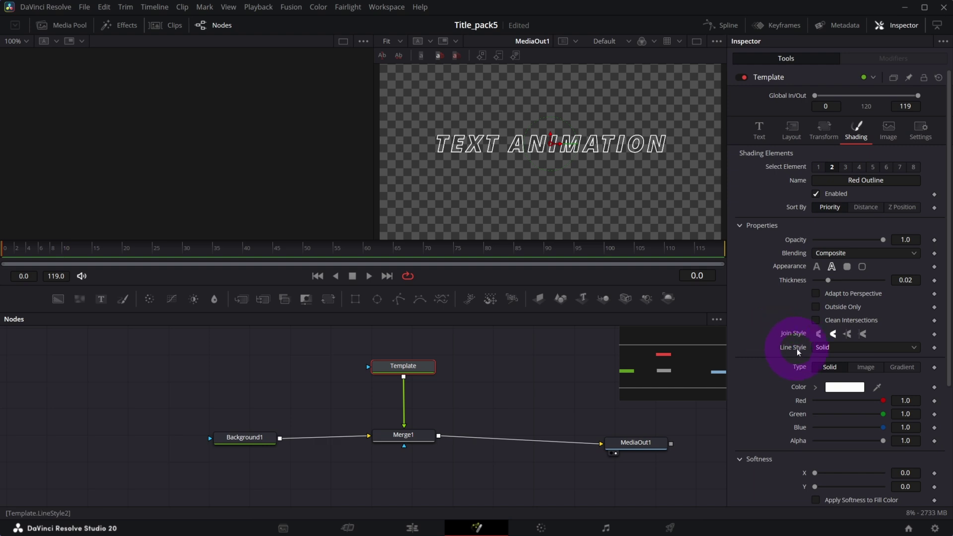
Set the outline's line style to Dot and save the project.
left_click(826, 349)
left_click(826, 386)
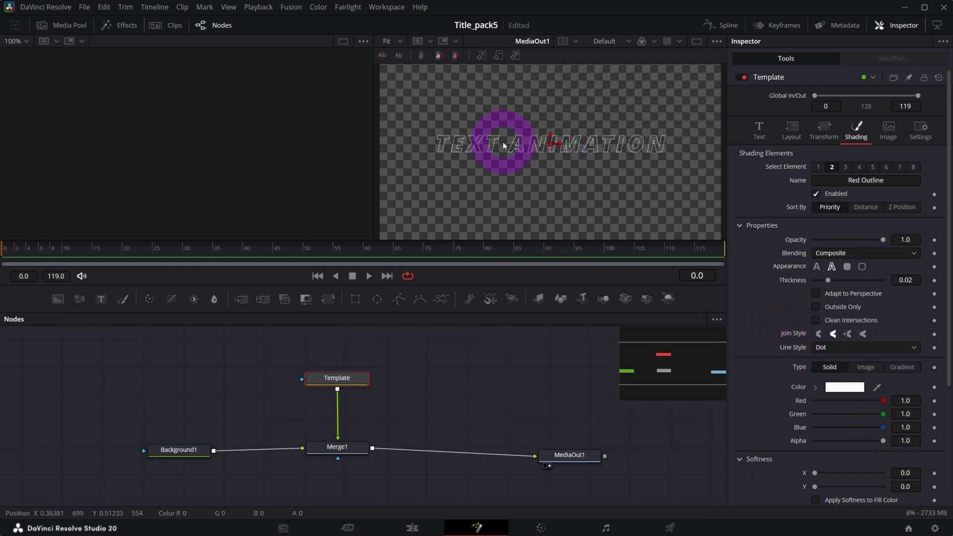
key("ctrl+s")
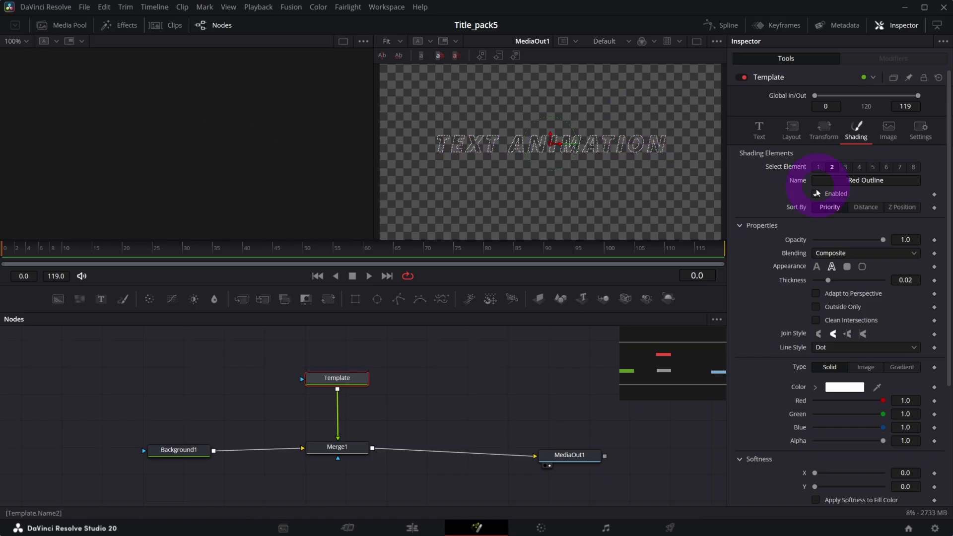
Apply a Follower modifier to the Template node's text.
left_click(758, 134)
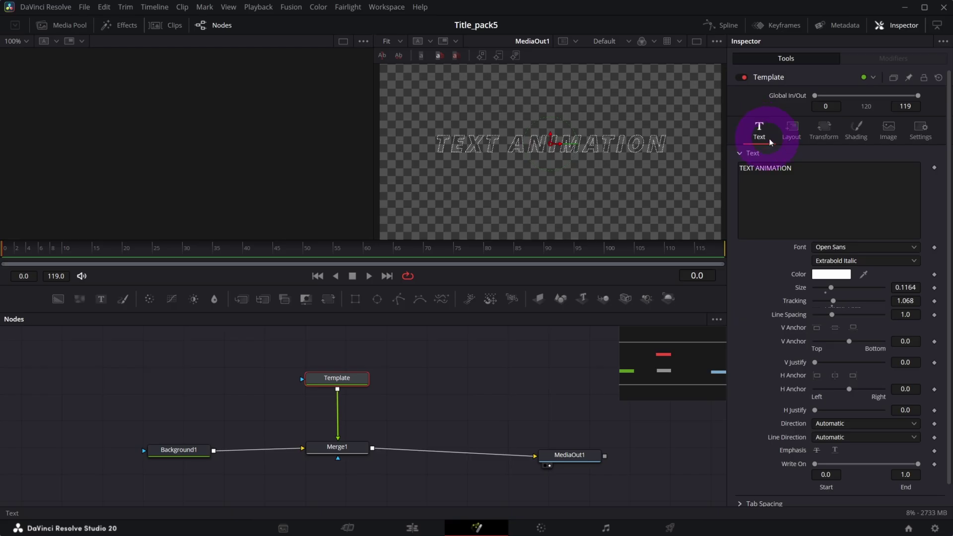
right_click(805, 192)
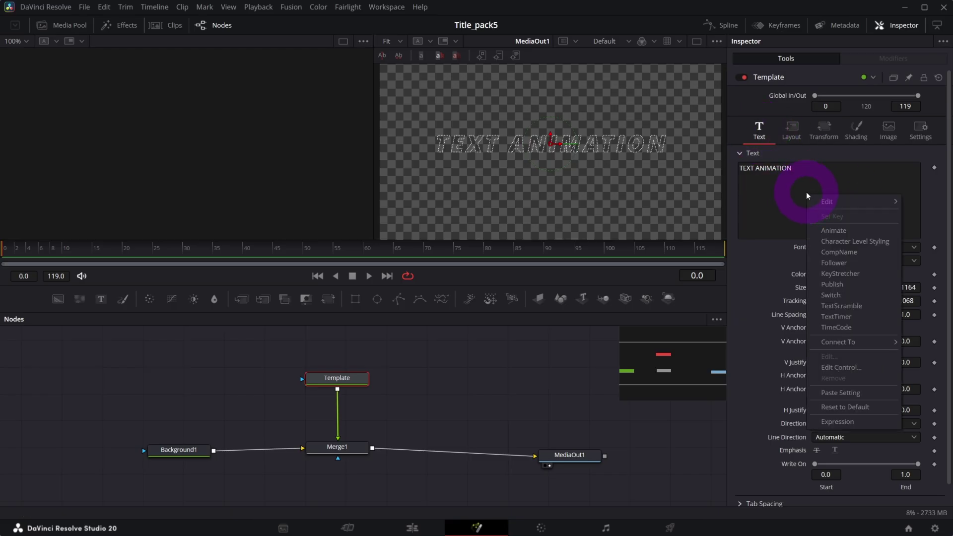
left_click(852, 262)
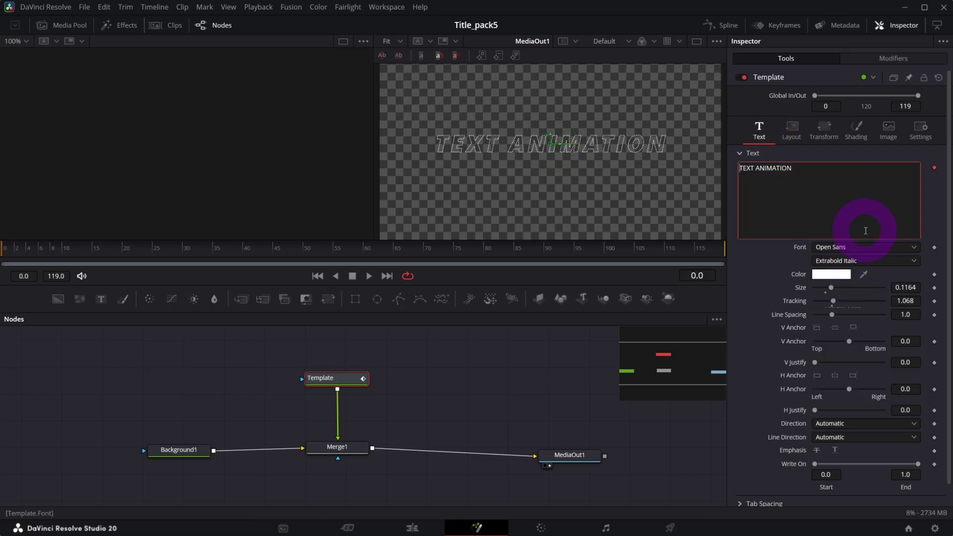
Set the Follower modifier's delay between each character to 0.5.
left_click(900, 60)
left_click(847, 167)
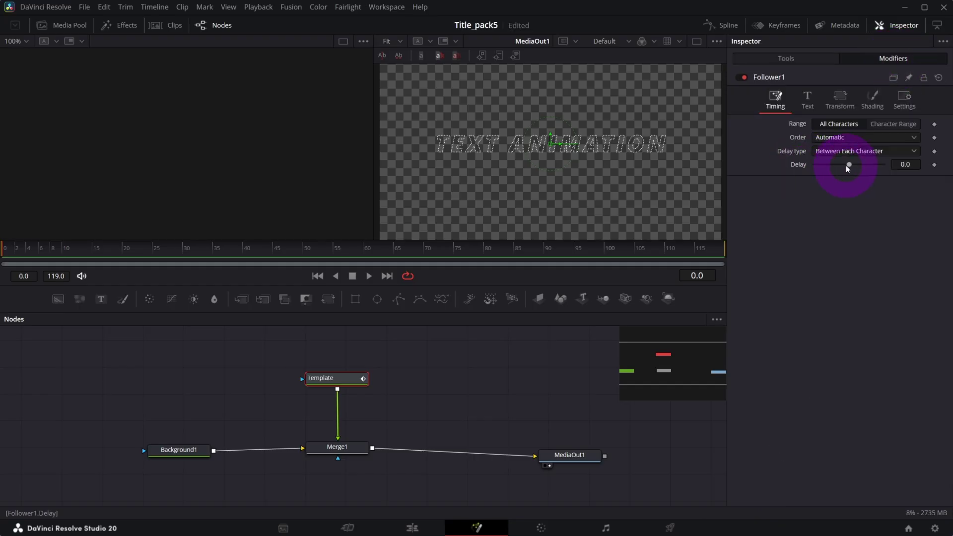
left_click(908, 165)
type("0.5")
key("Return")
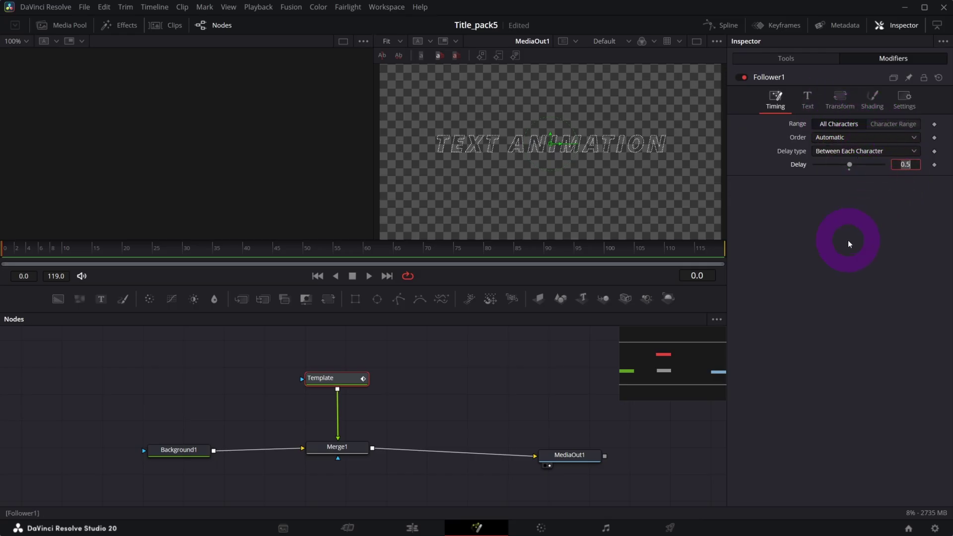
Keyframe the Follower's character offset at frame 0 and at frame 15, both with X and Y at 0.0.
left_click(840, 99)
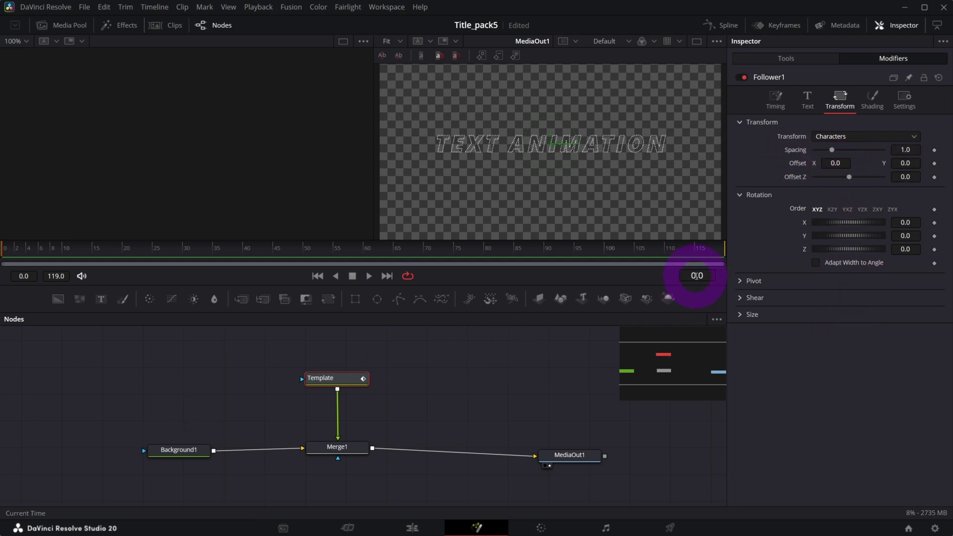
left_click(934, 164)
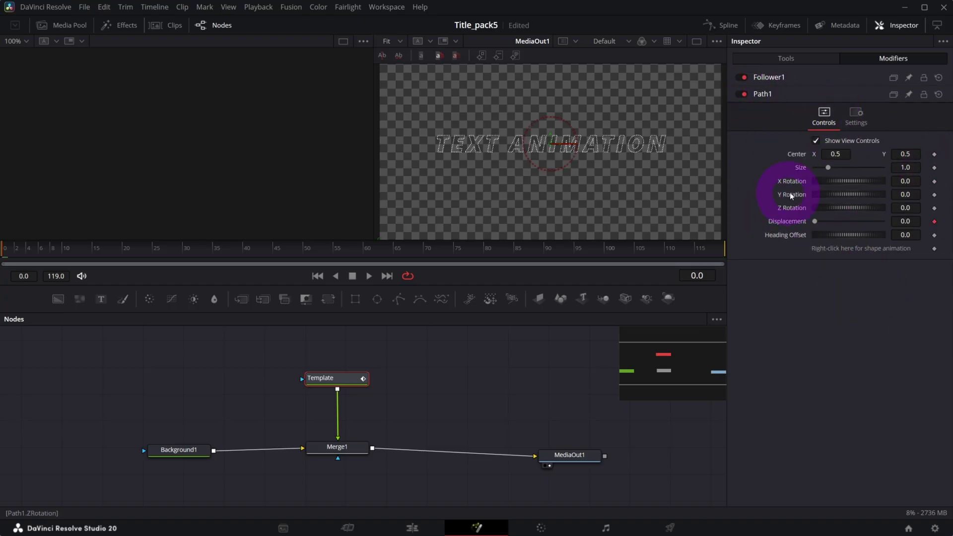
left_click(777, 79)
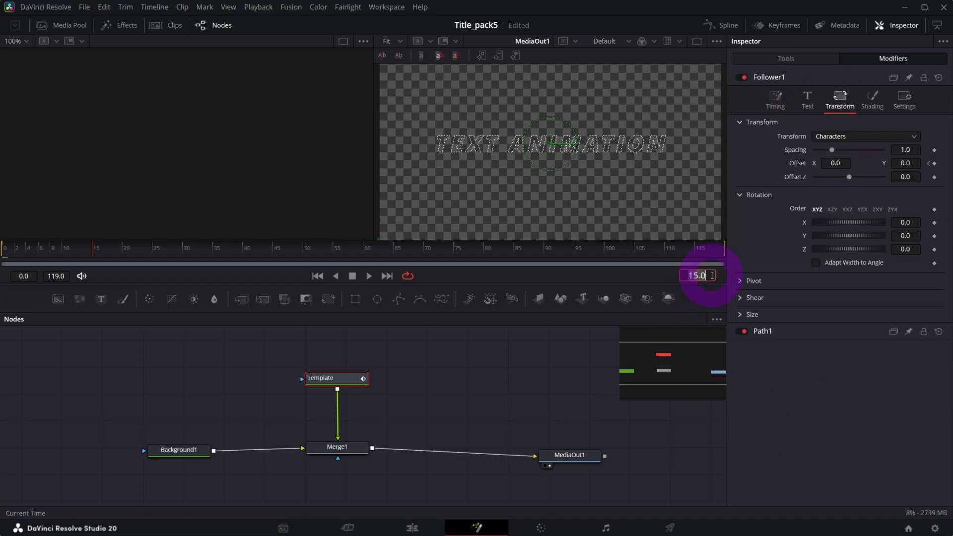
left_click(935, 164)
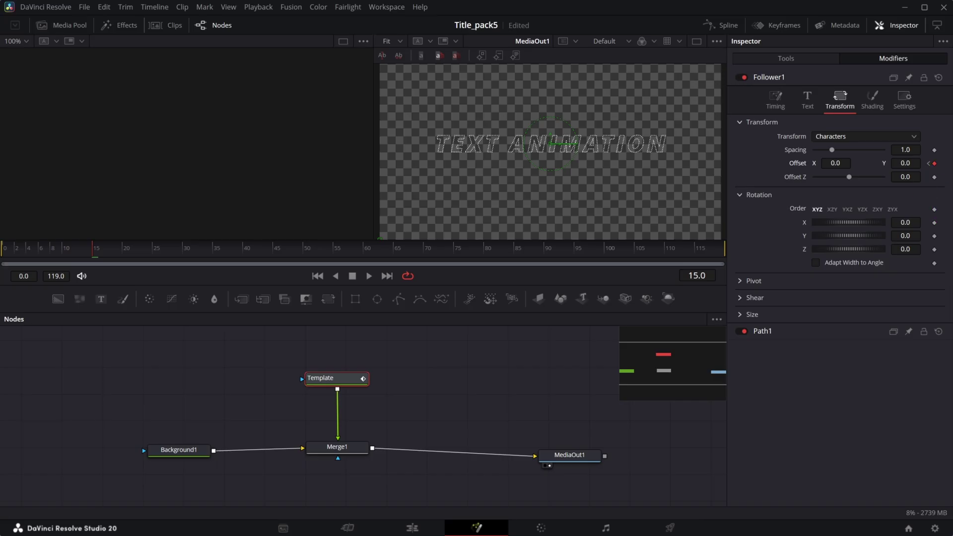
Return to the frame 0 keyframe and give the Follower's X offset a negative value.
left_click(929, 164)
left_click(837, 164)
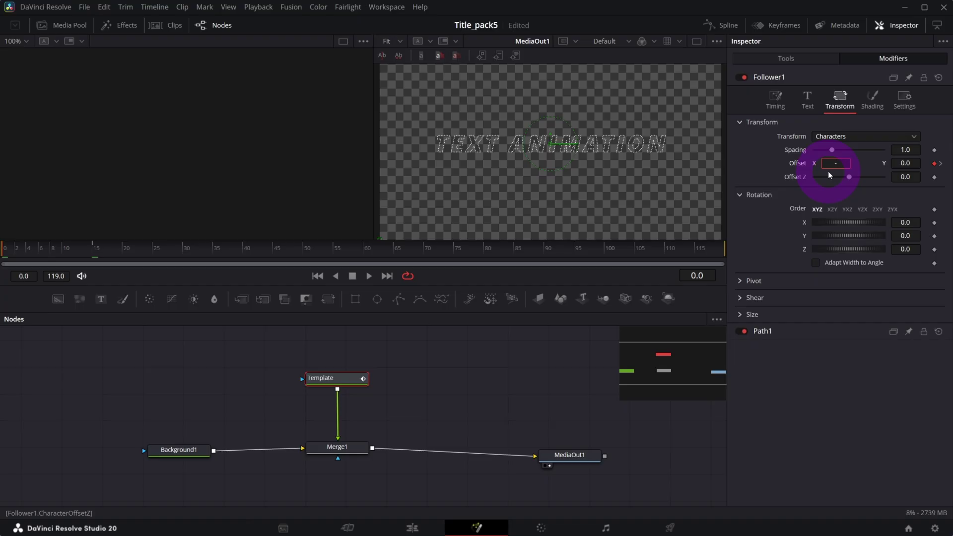
key("Tab")
Scrub to frame 15 and play the composition from the start to check the letter-by-letter movement.
left_click_drag(91, 248, 95, 252)
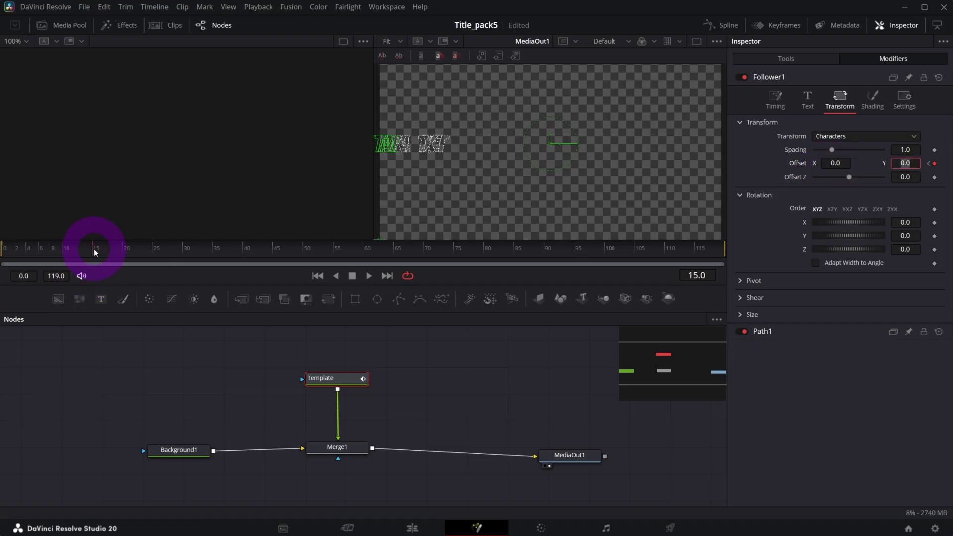
left_click(318, 277)
left_click(369, 277)
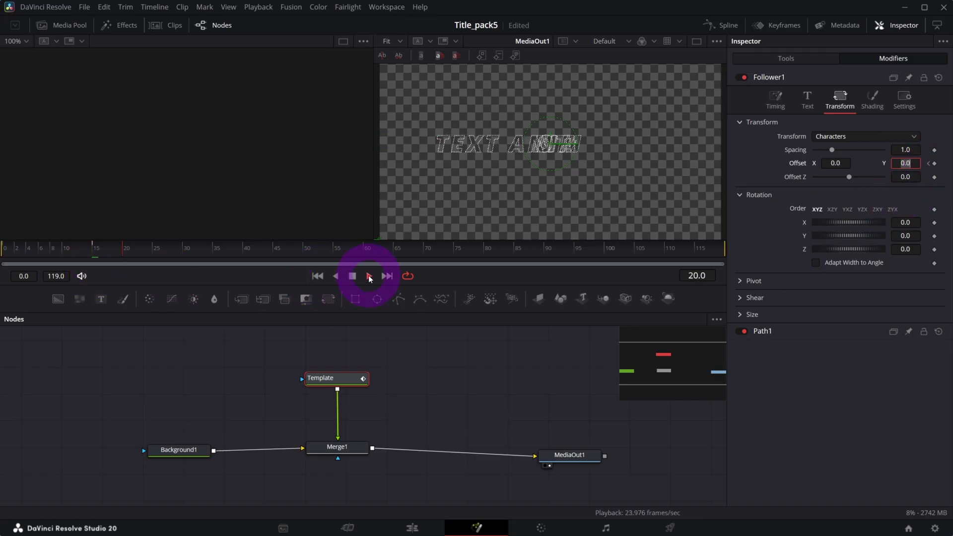
left_click(318, 276)
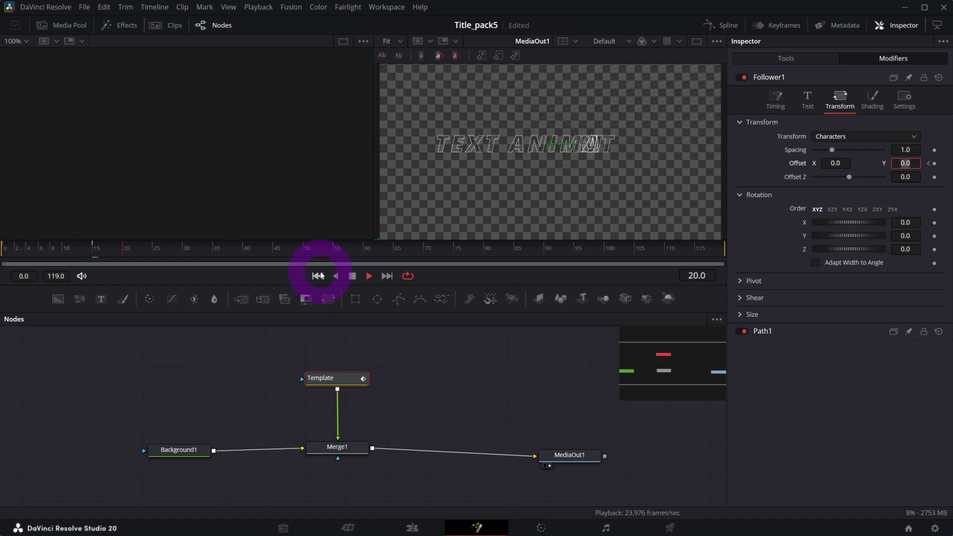
left_click(352, 276)
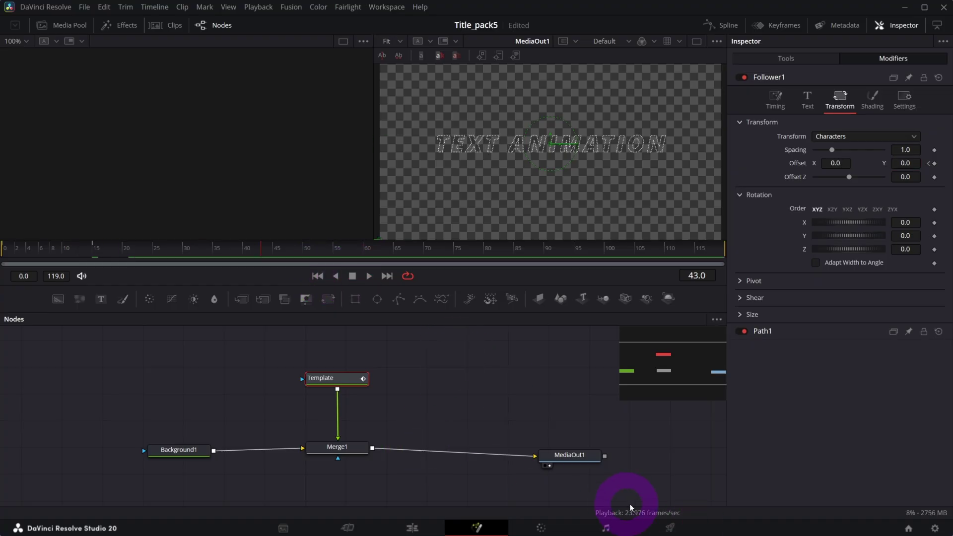
left_click(584, 454)
left_click(177, 455)
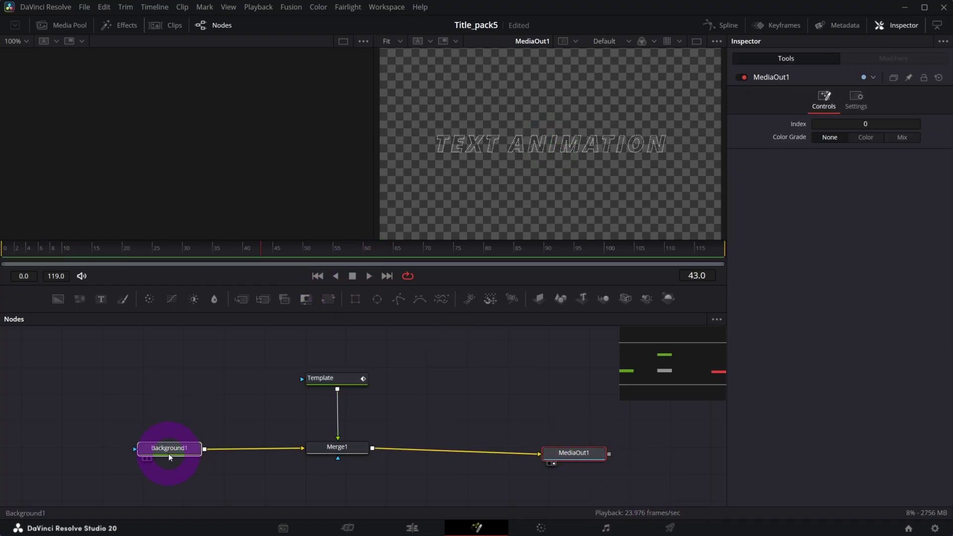
left_click(666, 159)
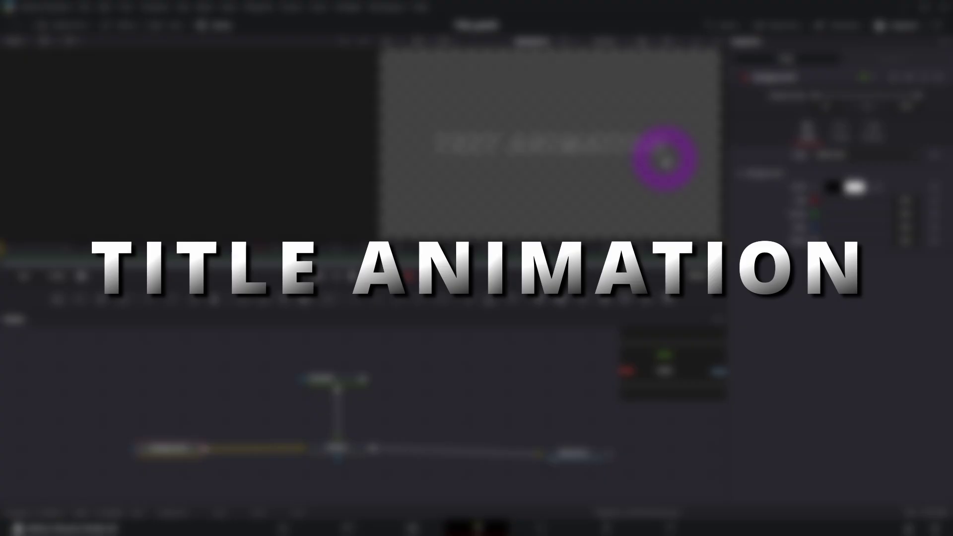
left_click(536, 393)
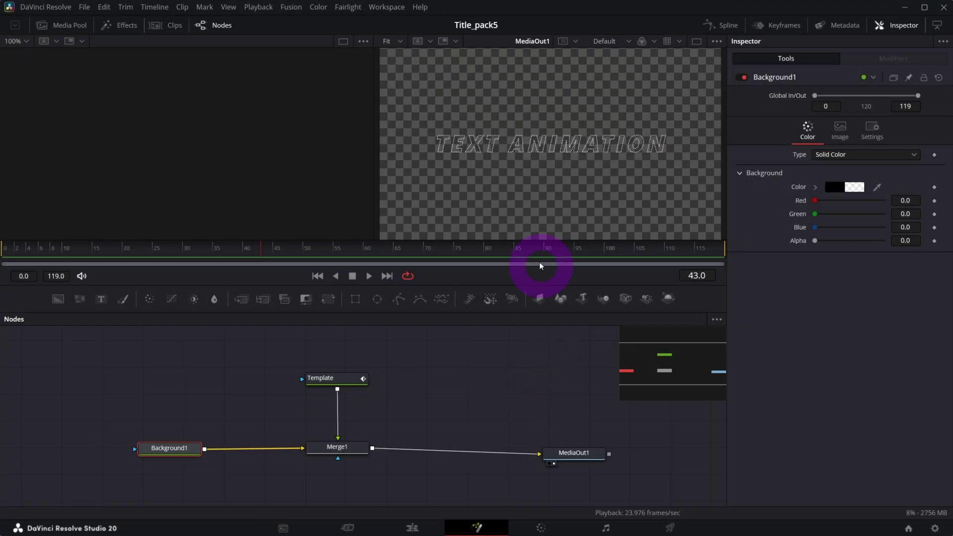
Smooth the Template's Displacement curve in the Spline editor, steepening the start handle and raising the end handle above the final value.
left_click(721, 28)
left_click_drag(298, 370, 334, 371)
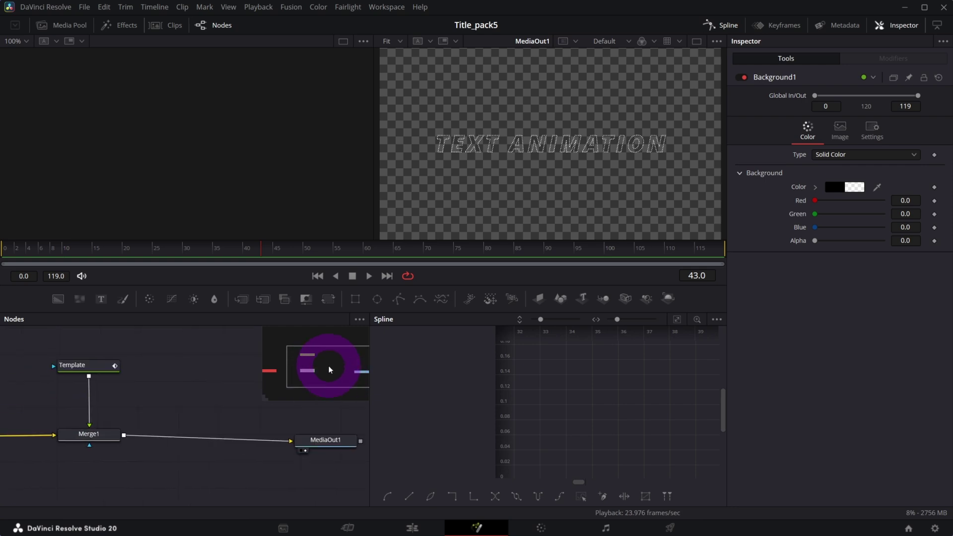
left_click(98, 380)
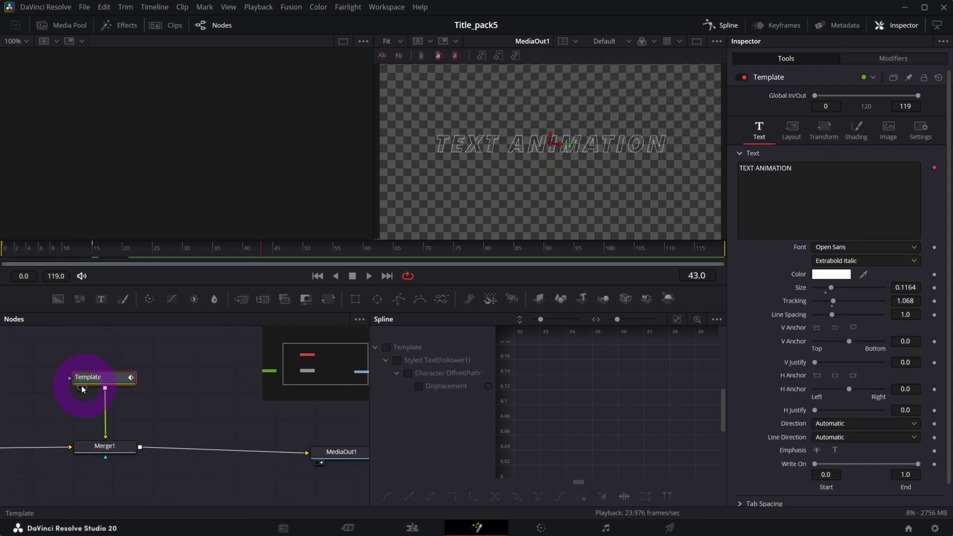
left_click(418, 386)
left_click(678, 320)
left_click(677, 320)
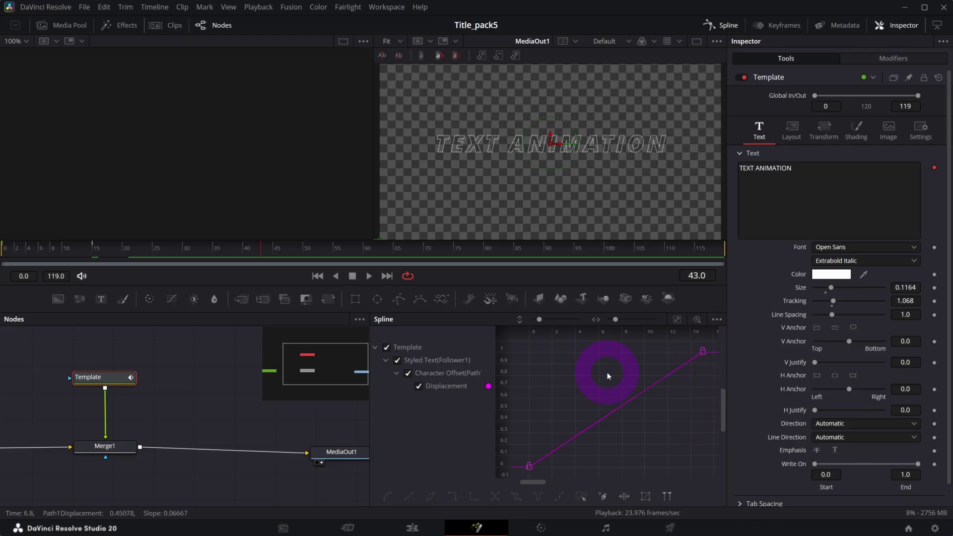
key("ctrl+a")
key("s")
mouse_move(576, 475)
left_mouse_down()
mouse_move(519, 455)
mouse_move(548, 474)
mouse_move(581, 452)
mouse_move(546, 382)
left_mouse_up()
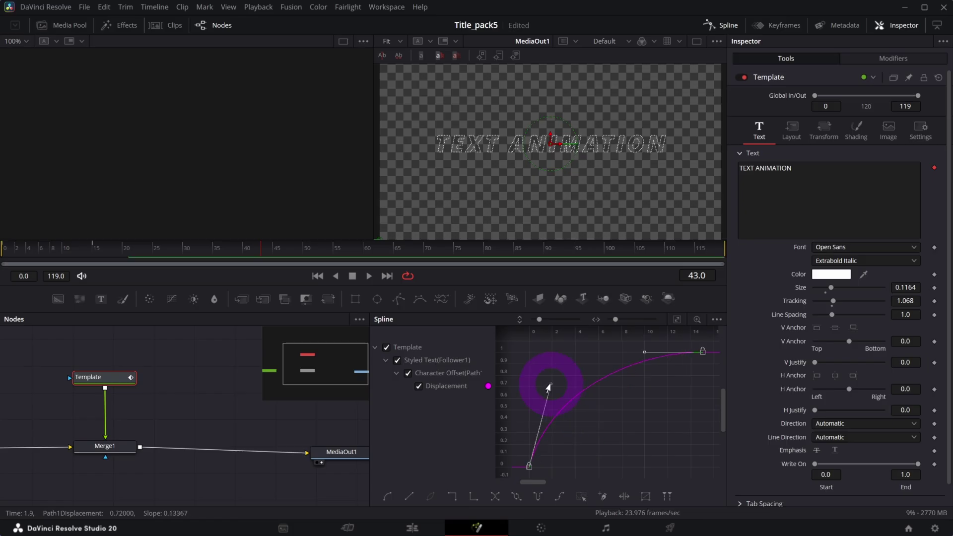
mouse_move(644, 356)
left_mouse_down()
mouse_move(633, 327)
mouse_move(631, 361)
left_mouse_up()
Play the composition from the first frame to check the eased letter movement, and stop playback.
left_click(317, 276)
left_click(369, 276)
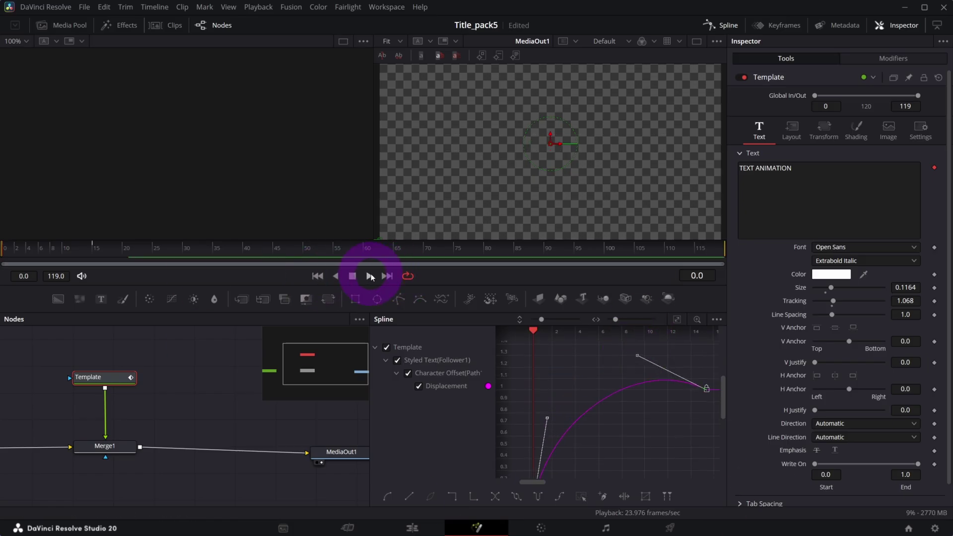
left_click(317, 276)
left_click(317, 276)
left_click(353, 276)
Close the Spline editor and replay the letter animation from frame 0.
left_click(685, 57)
left_click(723, 25)
left_click_drag(693, 362, 572, 391)
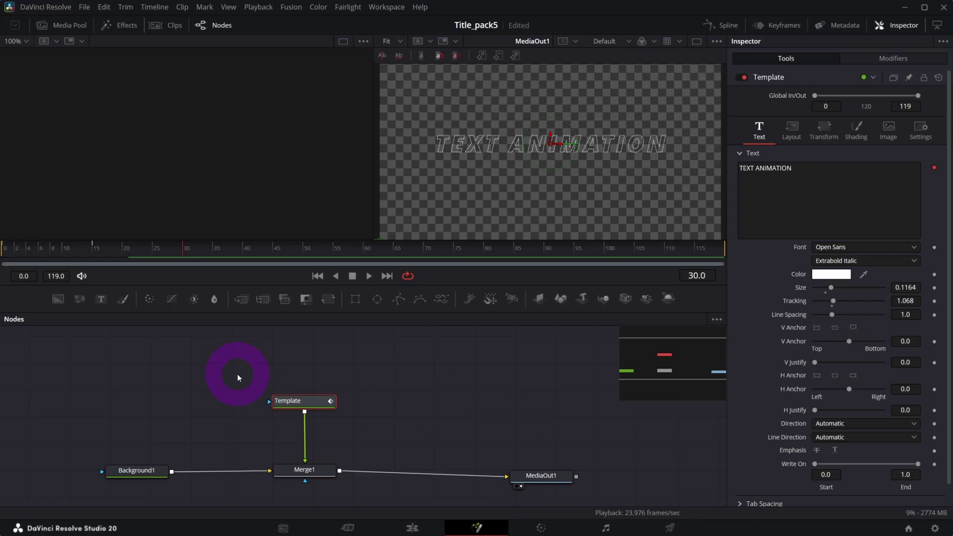
left_click(318, 276)
left_click(368, 276)
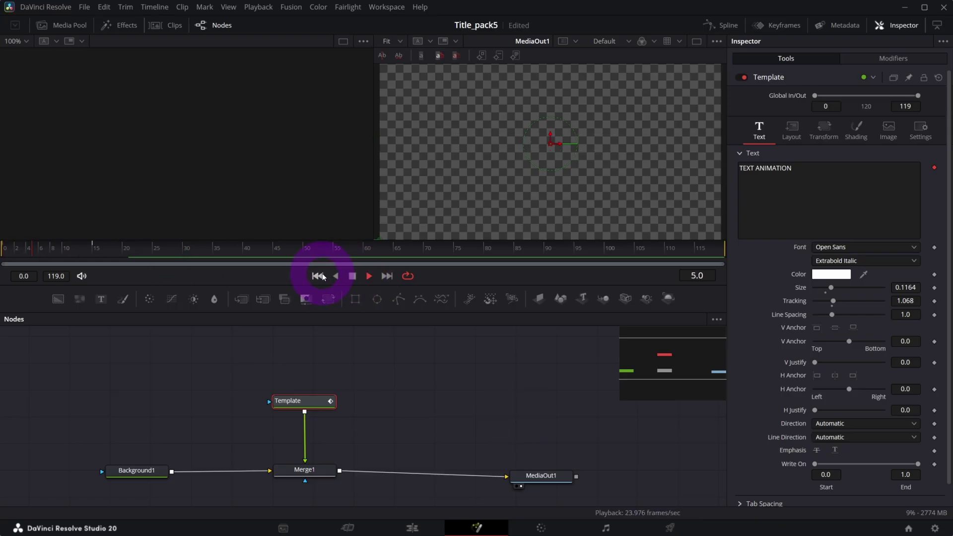
left_click(353, 277)
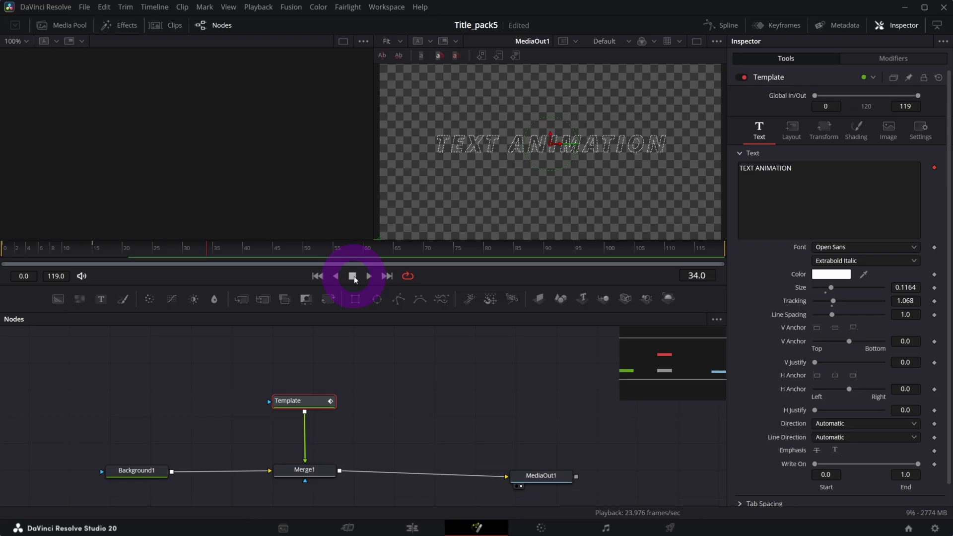
At frame 15, keyframe the Follower's outline thickness for shading element 2 at 0.02.
left_click(92, 248)
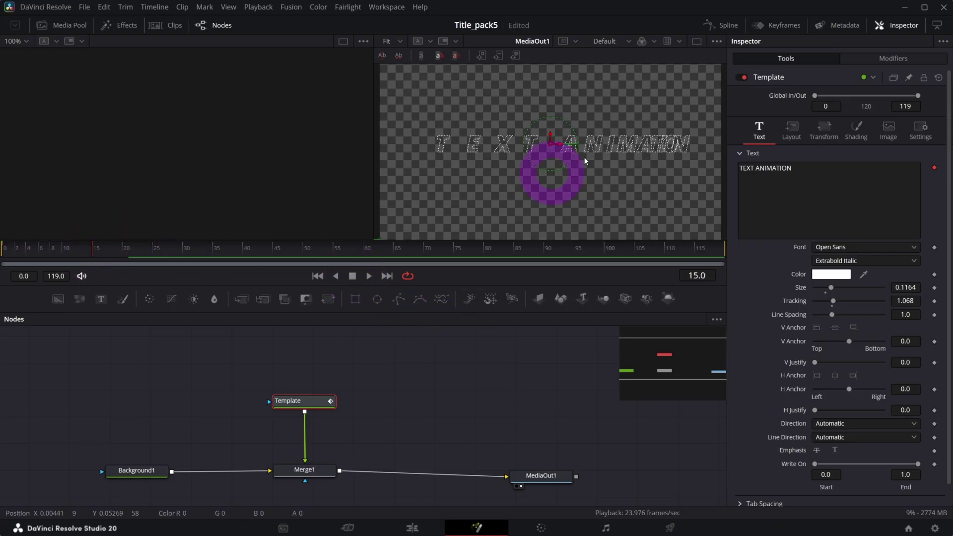
left_click(886, 59)
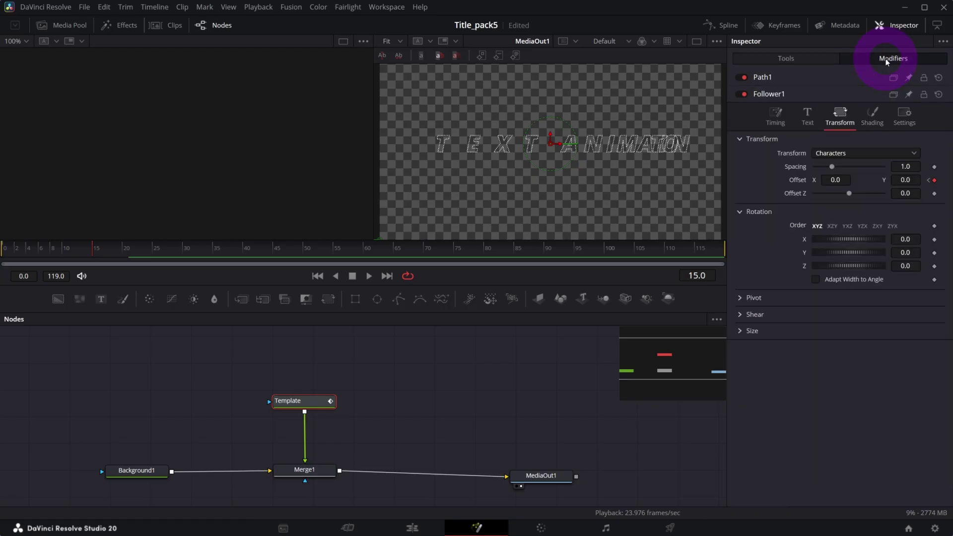
left_click(874, 119)
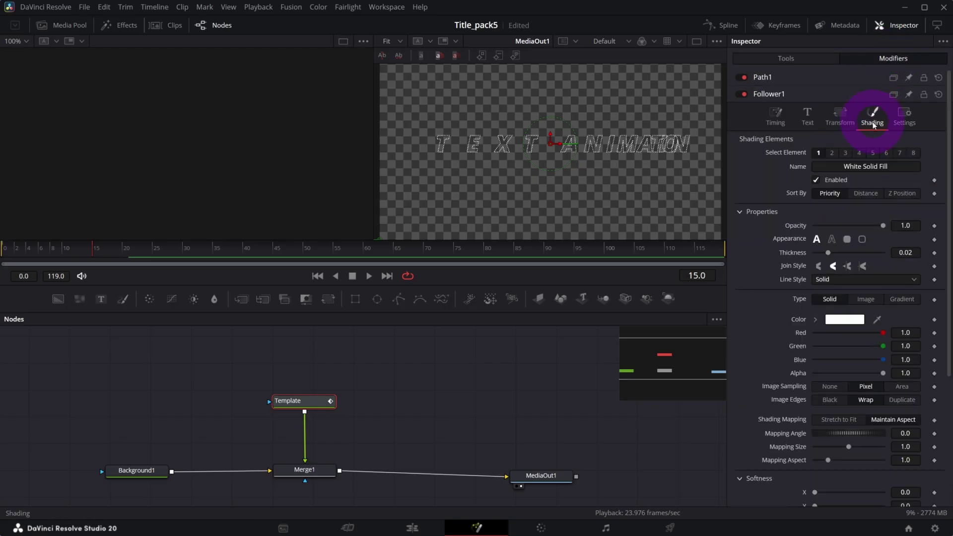
left_click(833, 153)
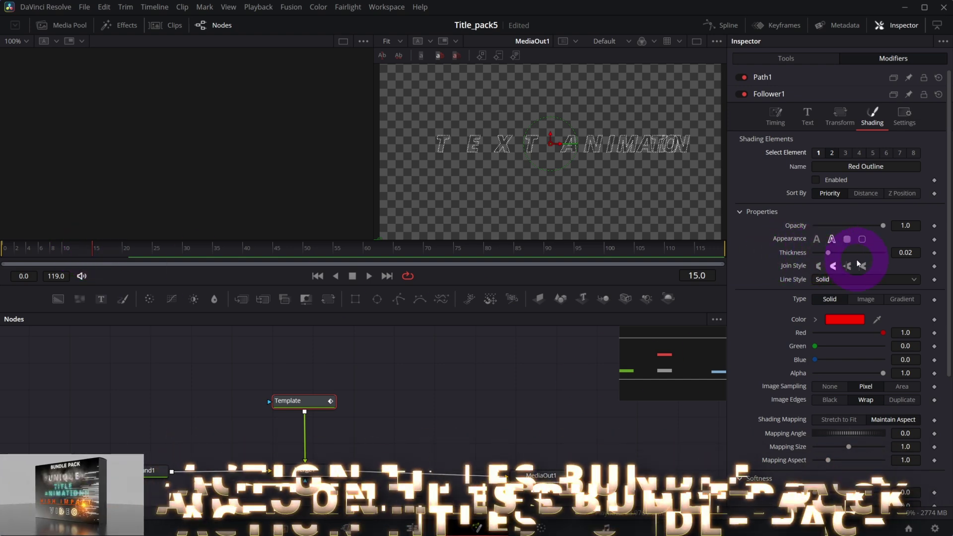
left_click(935, 253)
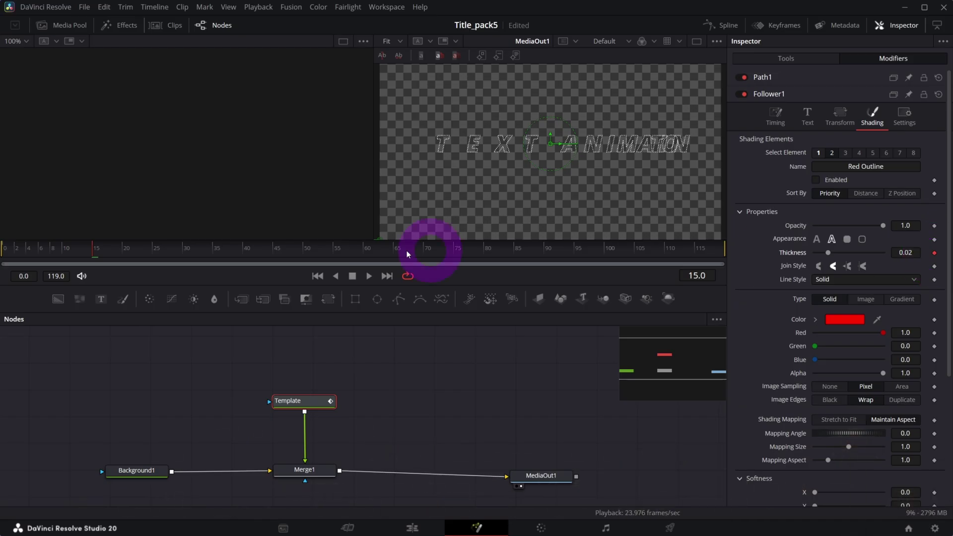
At frame 0, keyframe the Follower's red outline thickness at 0.1 and scrub to frame 13 to check the dots.
left_click(318, 277)
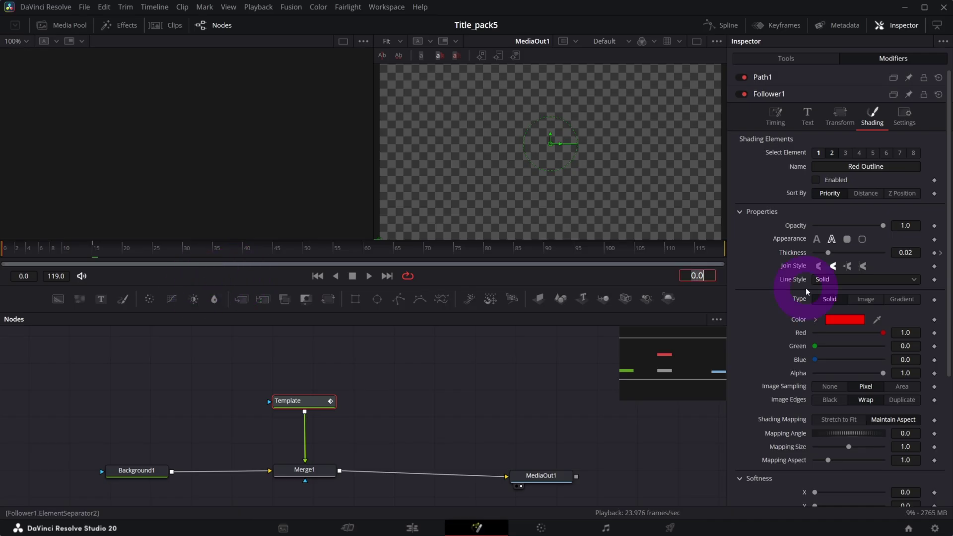
left_click(934, 253)
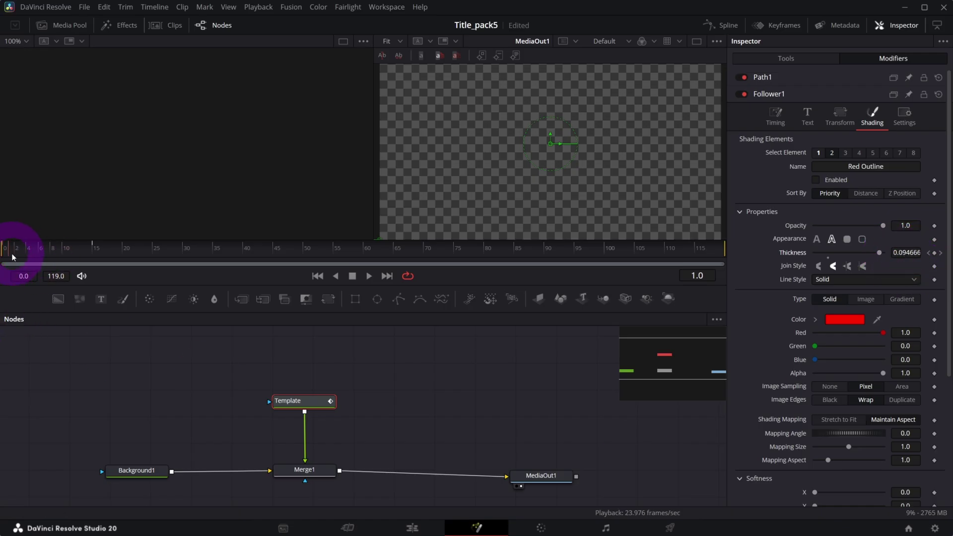
left_click_drag(31, 255, 81, 249)
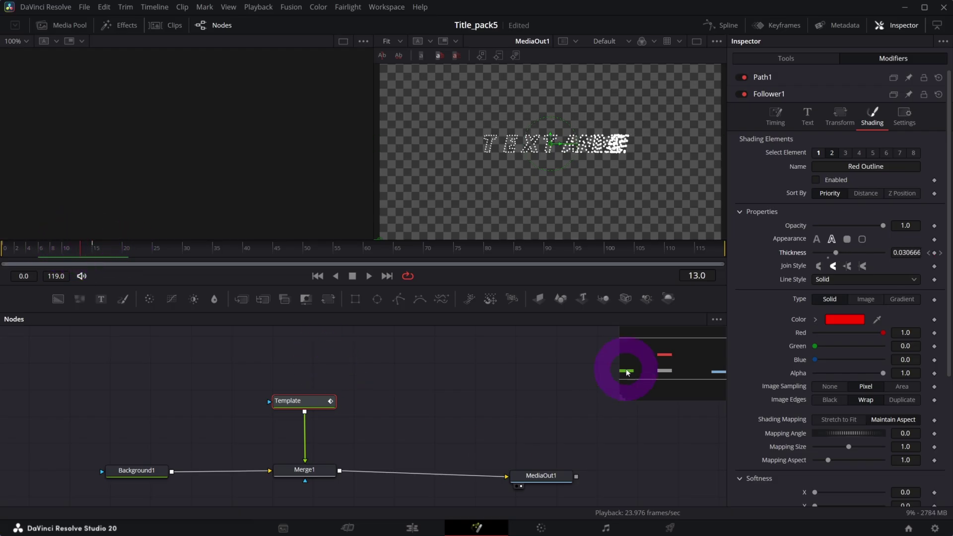
Isolate the Thickness 2 curve in the Spline editor, smooth it and raise its end handle so the thickness drops late.
left_click(726, 26)
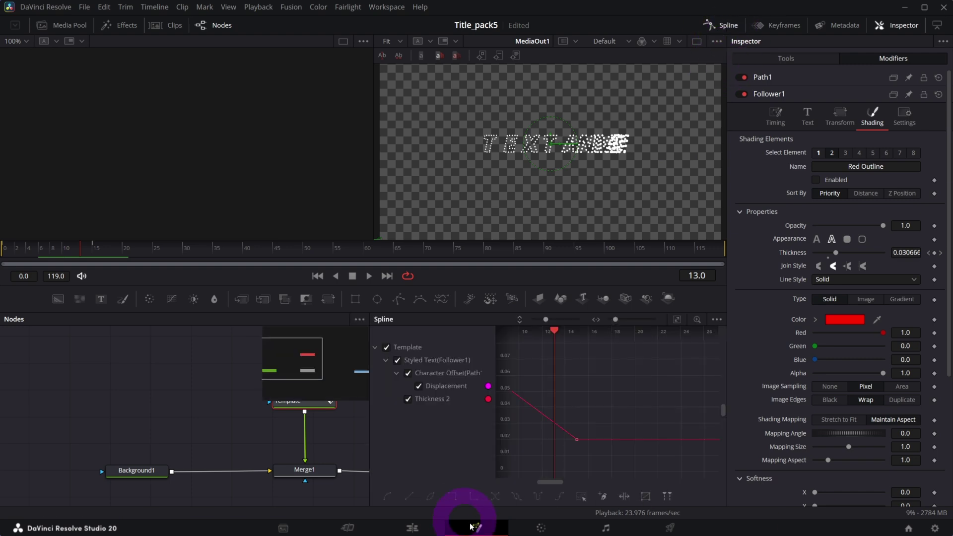
left_click(386, 348)
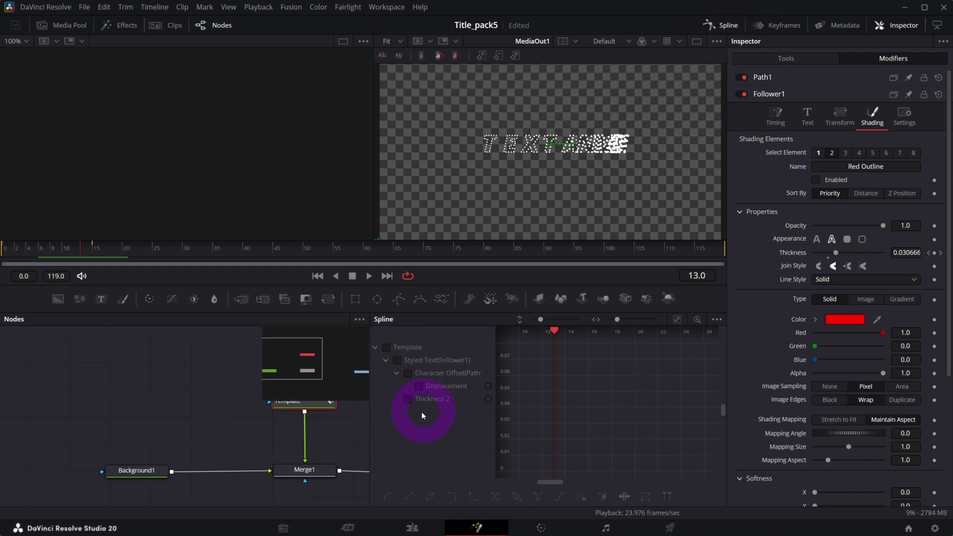
left_click(408, 400)
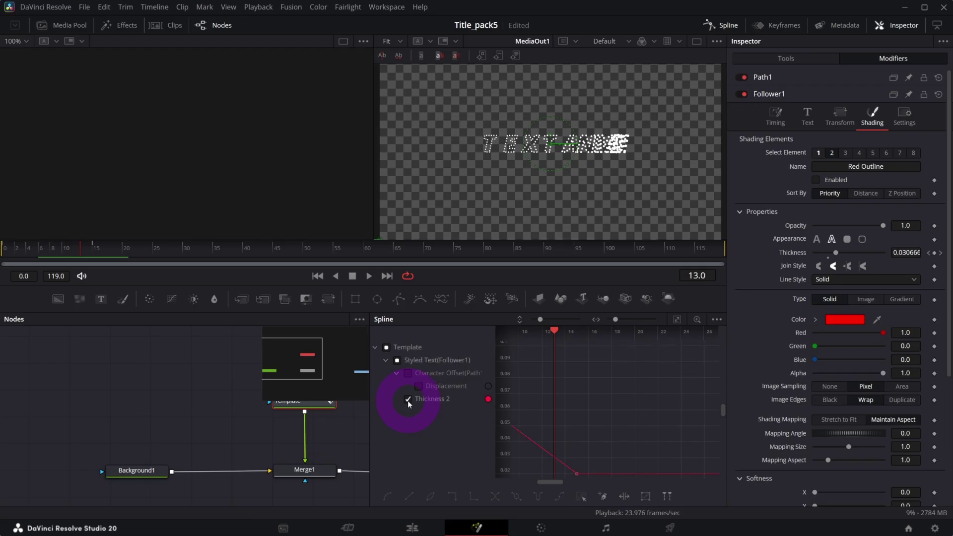
left_click(678, 322)
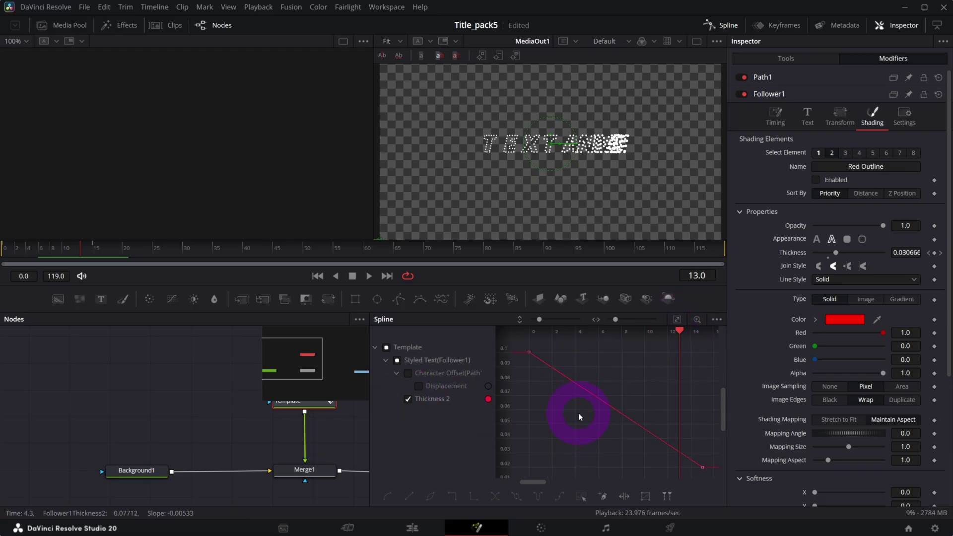
key("ctrl+a")
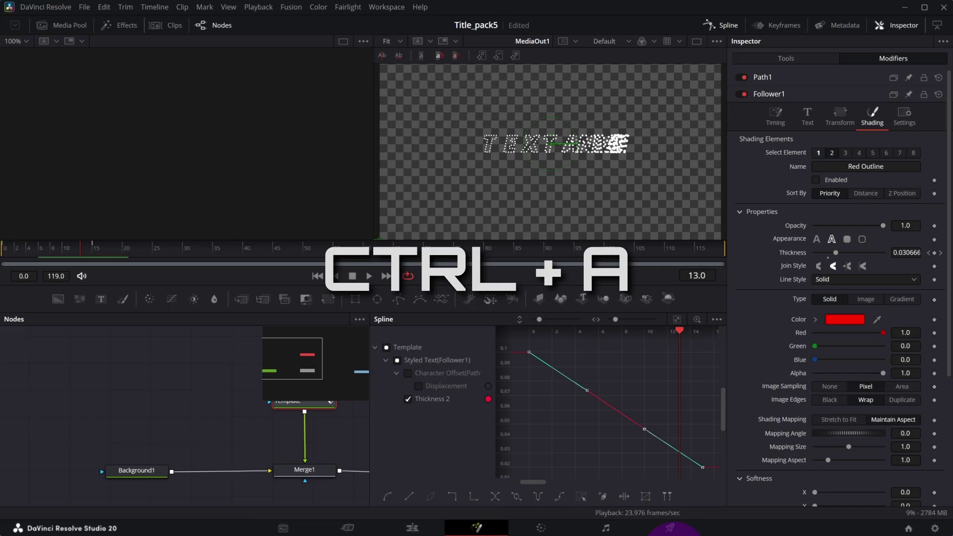
key("s")
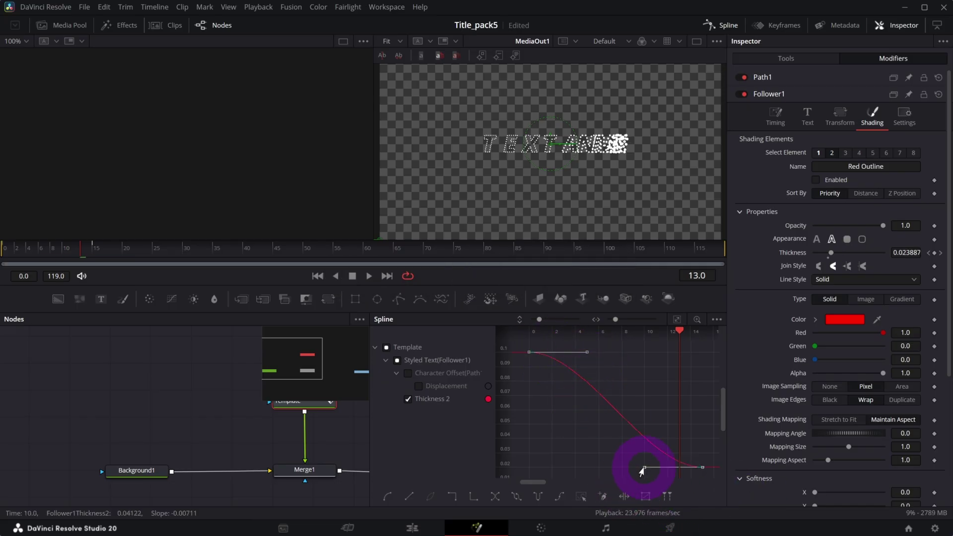
left_click_drag(644, 469, 685, 347)
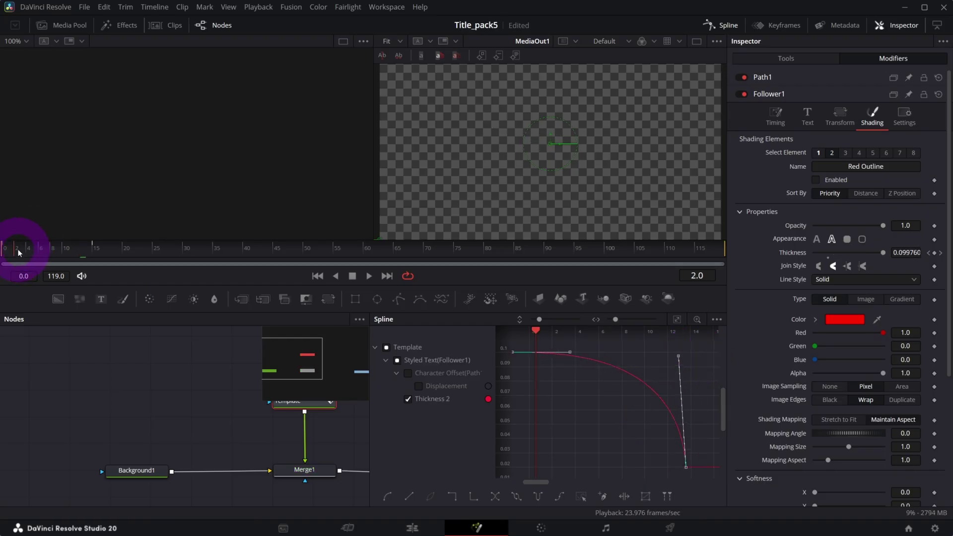
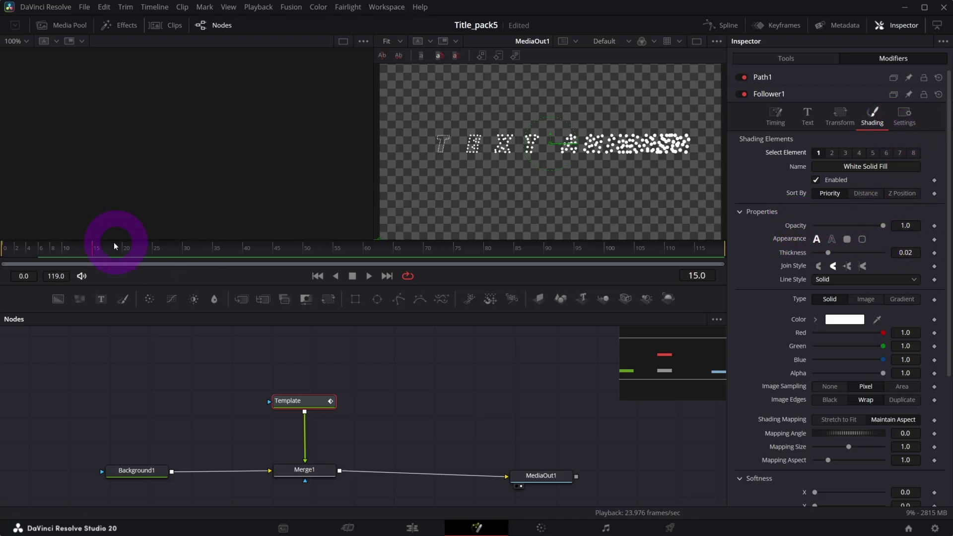
Keyframe the opacity of the Follower's White Solid Fill element from 0 at frame 13 to 1.0 at frame 16, and scrub through it.
left_click(73, 252)
left_click_drag(73, 252, 80, 252)
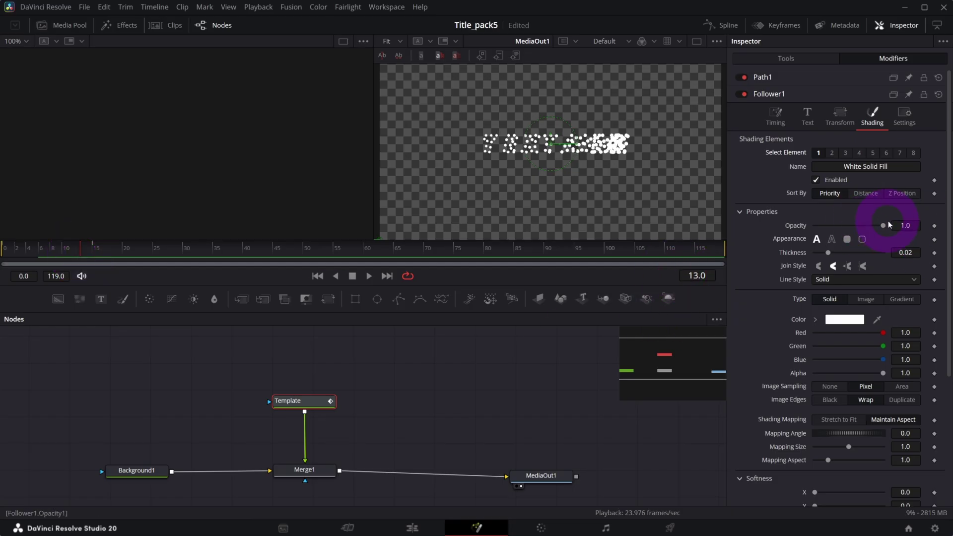
left_click(935, 225)
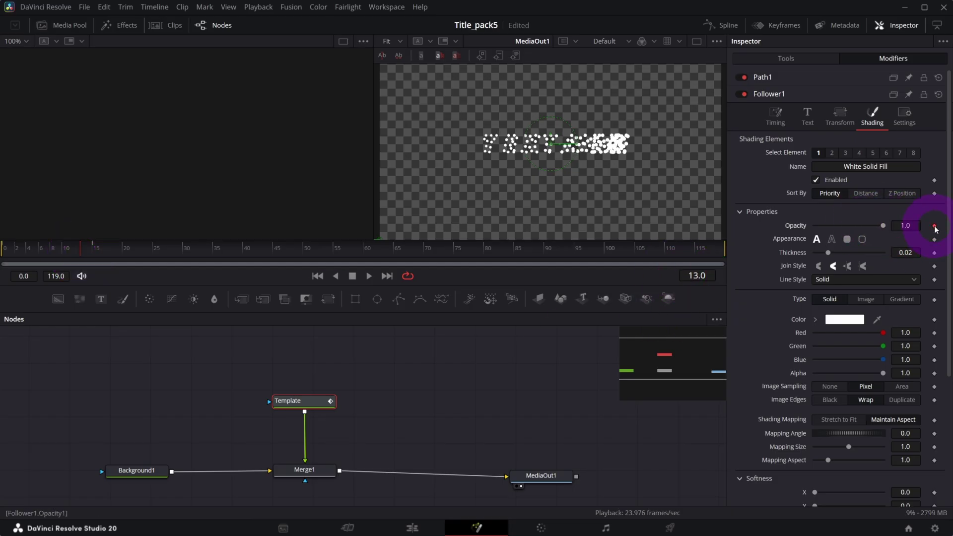
left_click_drag(882, 227, 794, 228)
left_click_drag(94, 259, 102, 251)
left_click(885, 226)
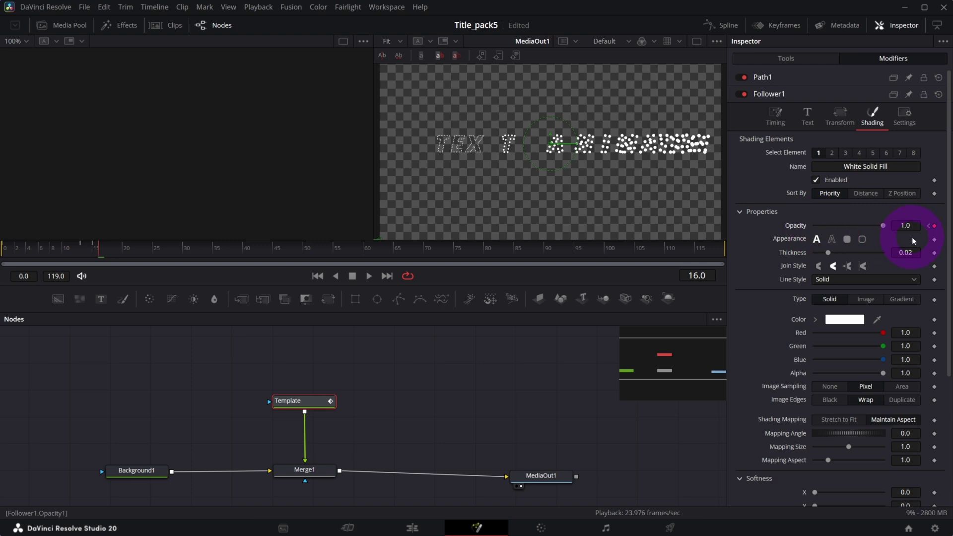
left_click_drag(57, 249, 112, 257)
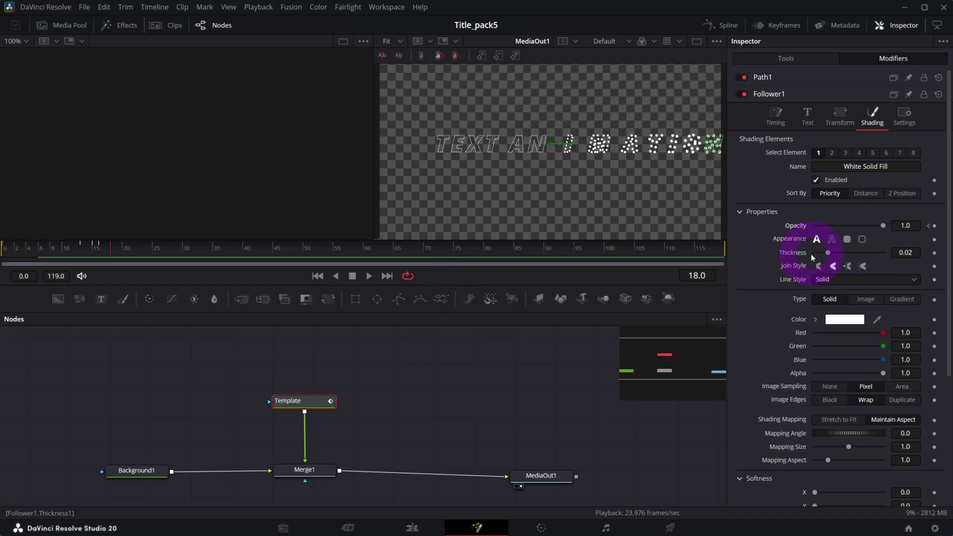
Enable the White Solid Fill, shading element 1, on the Template text node itself.
left_click(807, 59)
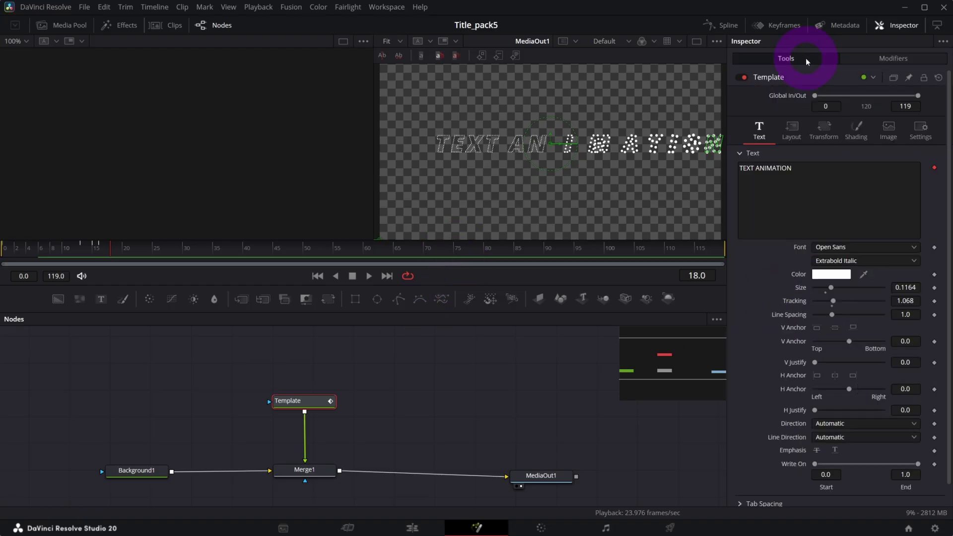
left_click(857, 131)
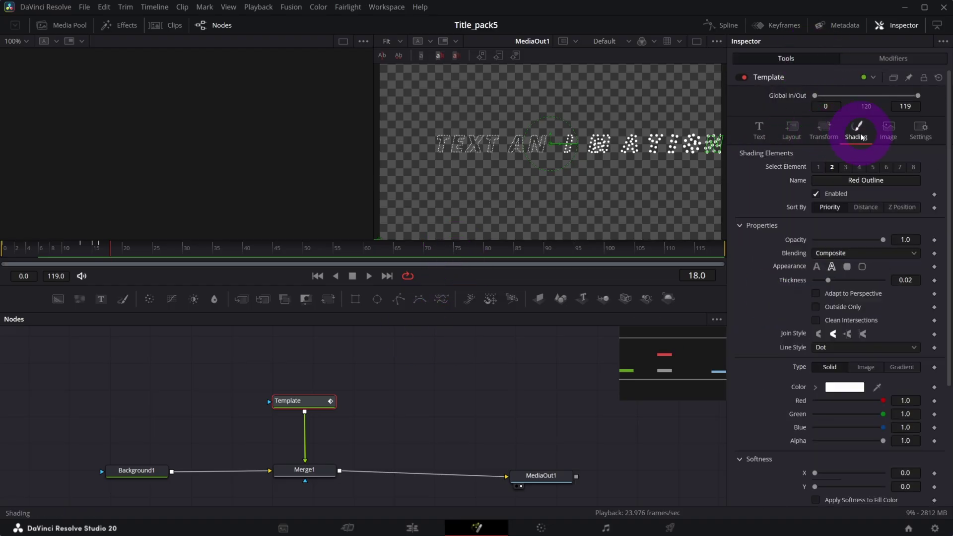
left_click(819, 167)
left_click(835, 247)
left_click(816, 193)
left_click(628, 393)
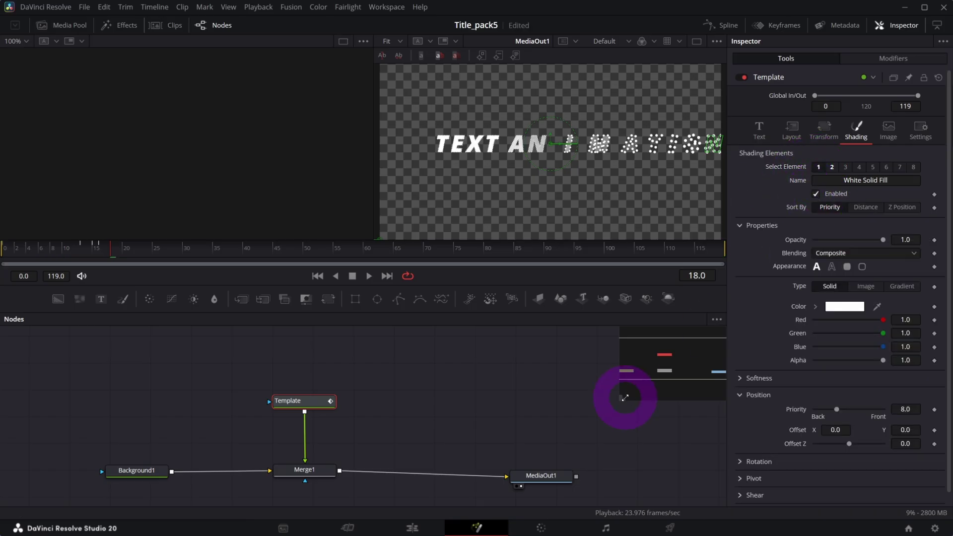
left_click(828, 218)
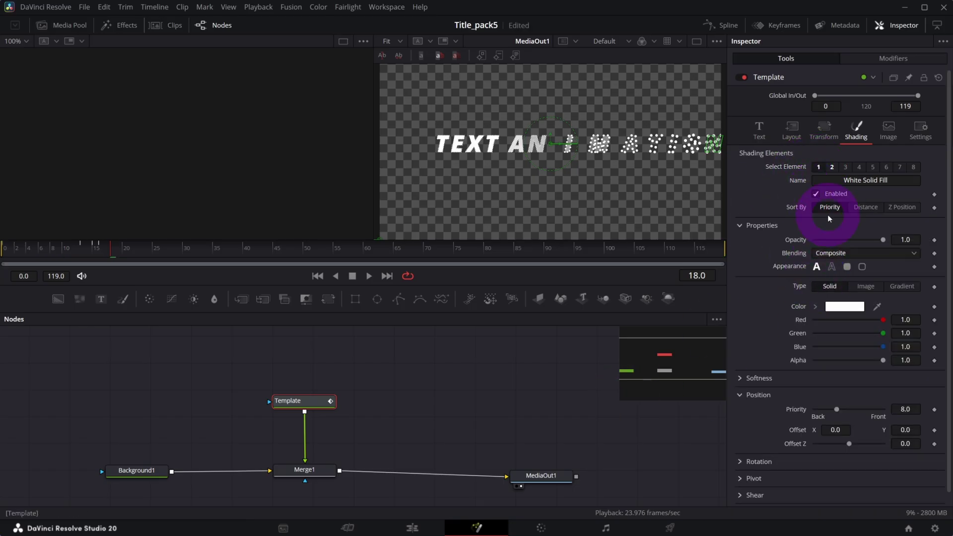
Keyframe the opacity of the Follower's Red Outline element from 1.0 at frame 13 to 0 at frame 16.
left_click(895, 60)
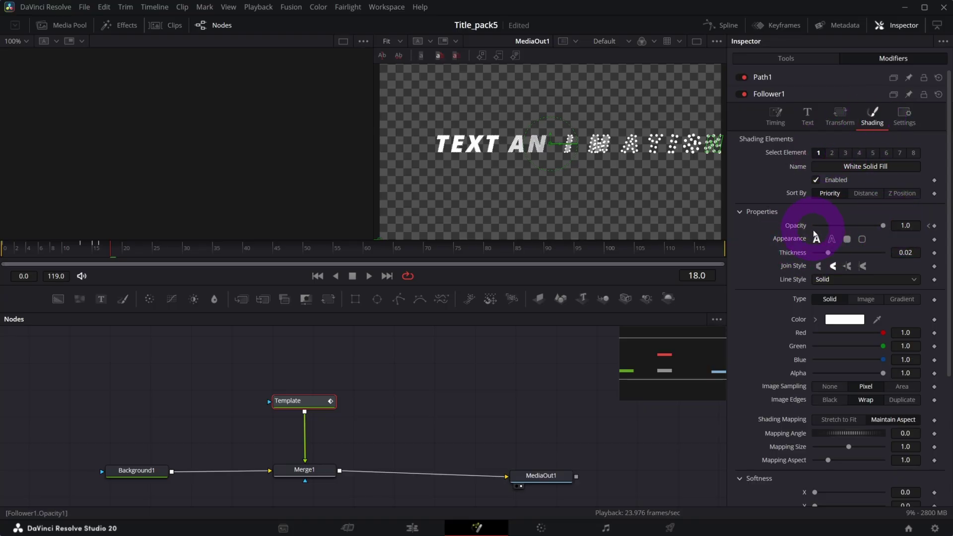
left_click(74, 253)
left_click_drag(74, 254, 134, 256)
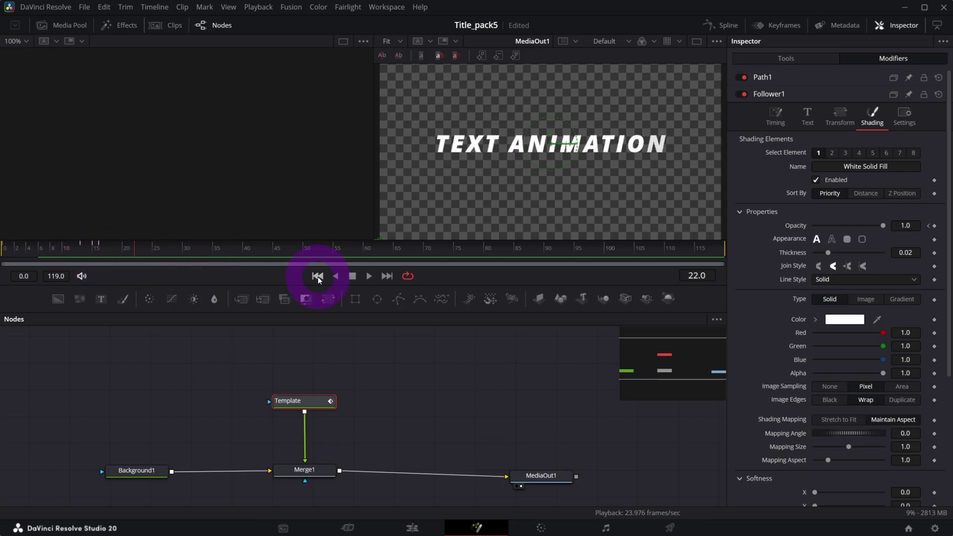
left_click(318, 276)
left_click_drag(97, 241, 82, 242)
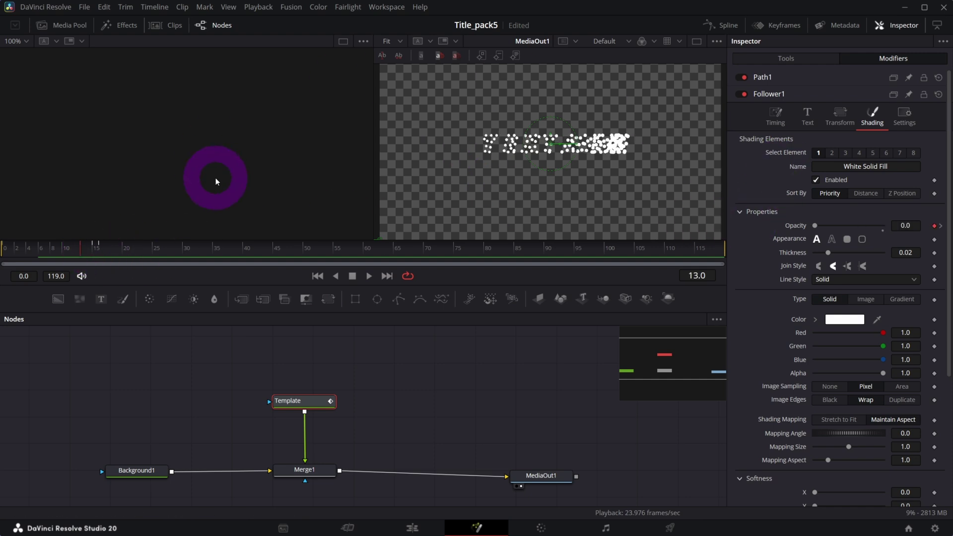
left_click(850, 123)
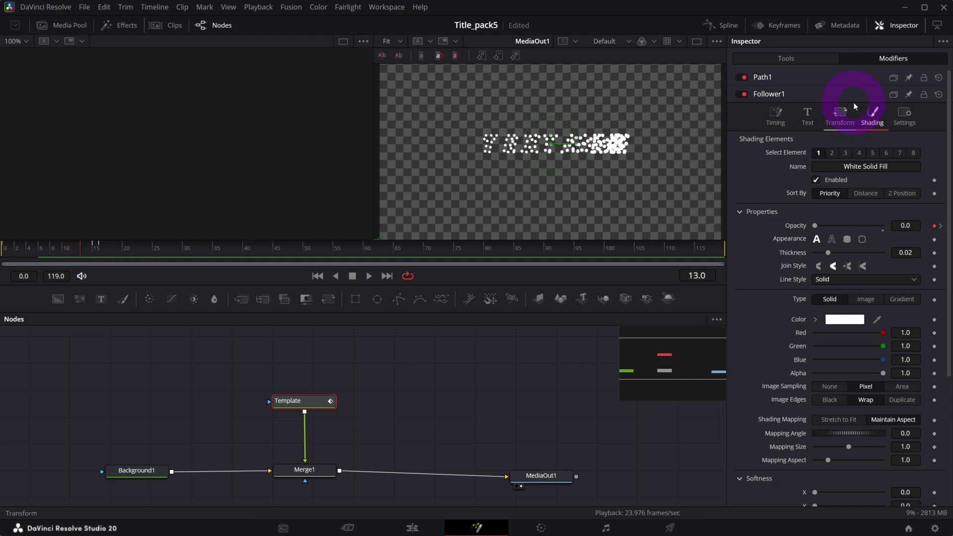
left_click(831, 153)
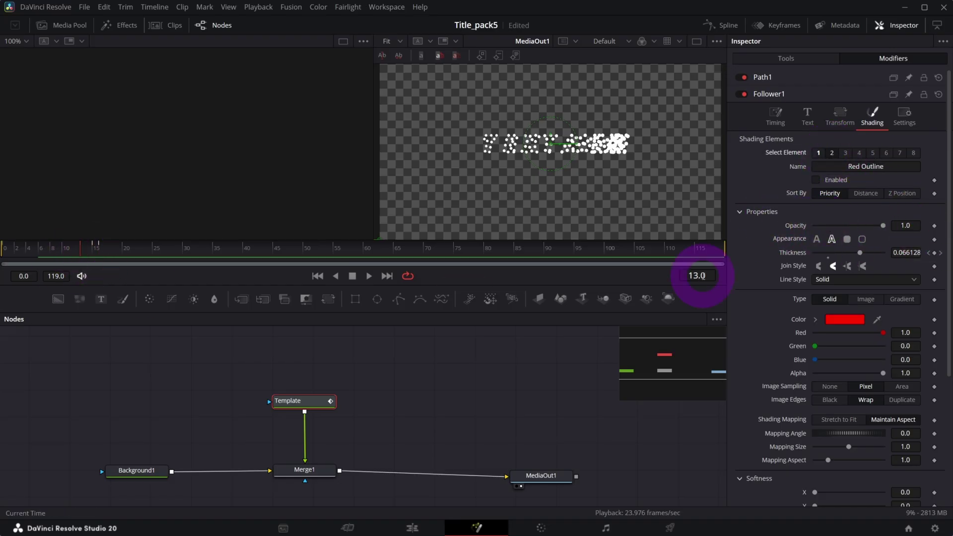
left_click(934, 226)
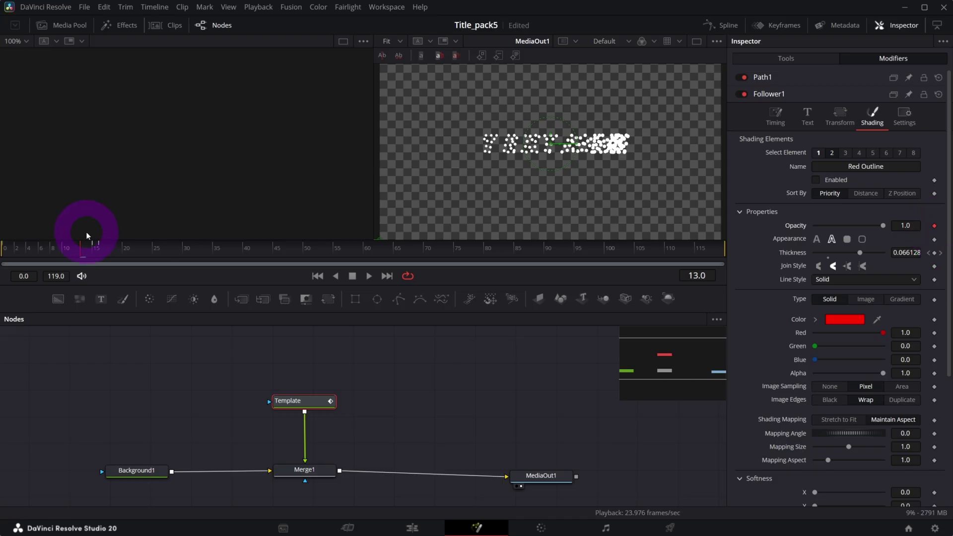
left_click_drag(112, 253, 104, 252)
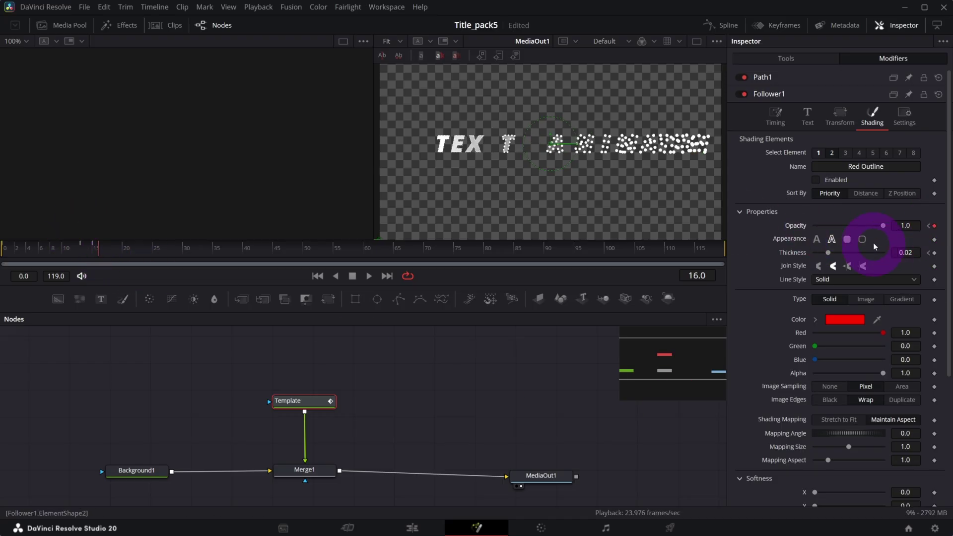
left_click_drag(877, 225, 782, 223)
Play the animation from the start to check the outline fade, and move the Template node slightly further above Merge1.
left_click(70, 247)
key("space")
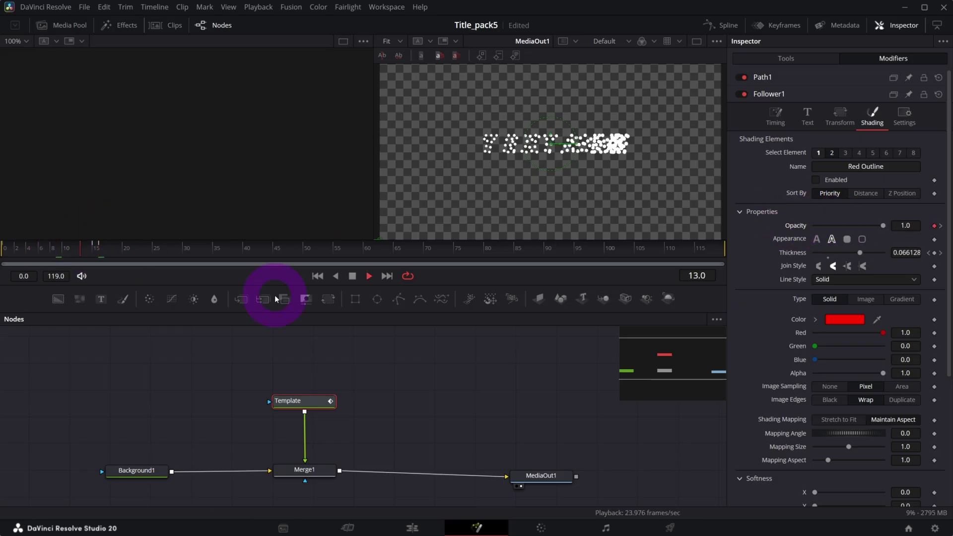
left_click(318, 276)
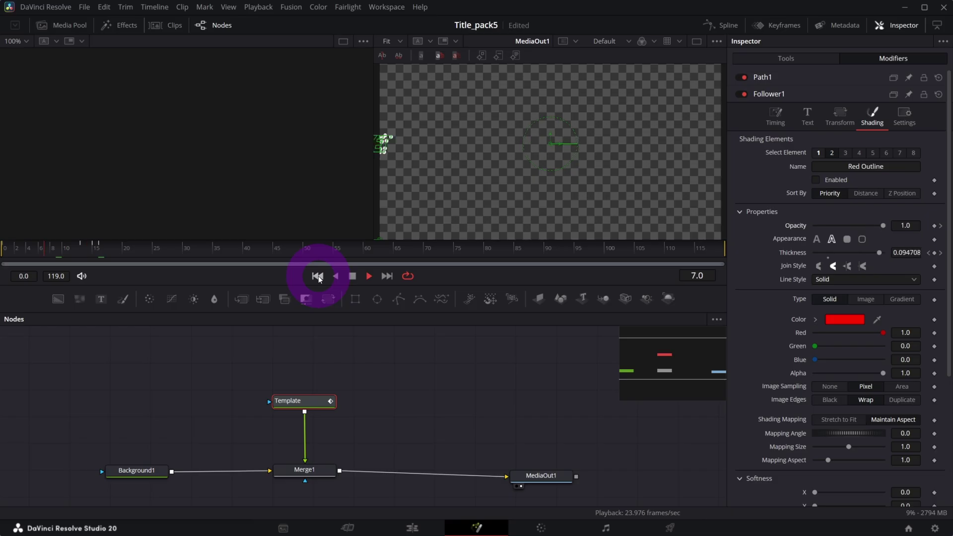
left_click(351, 276)
left_click_drag(307, 402, 317, 392)
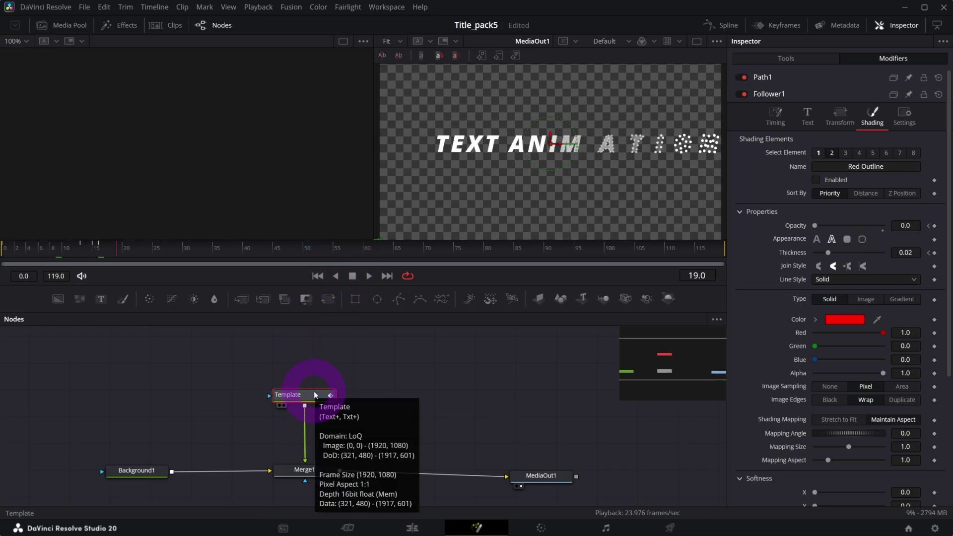
key("space")
Switch the Template node's White Solid Fill to a gradient with its white stop at about 0.59 and mapping size 0.772, and preview it.
left_click(819, 153)
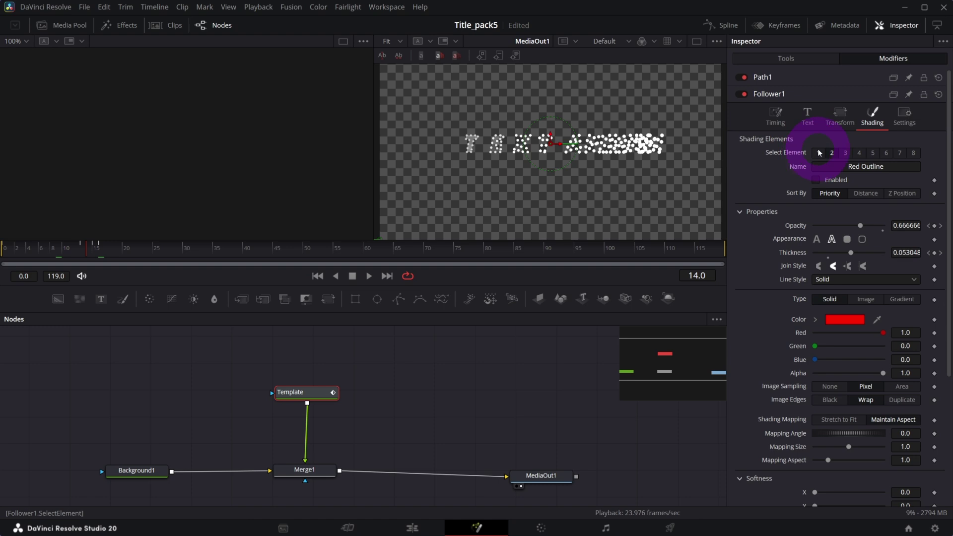
left_click(838, 58)
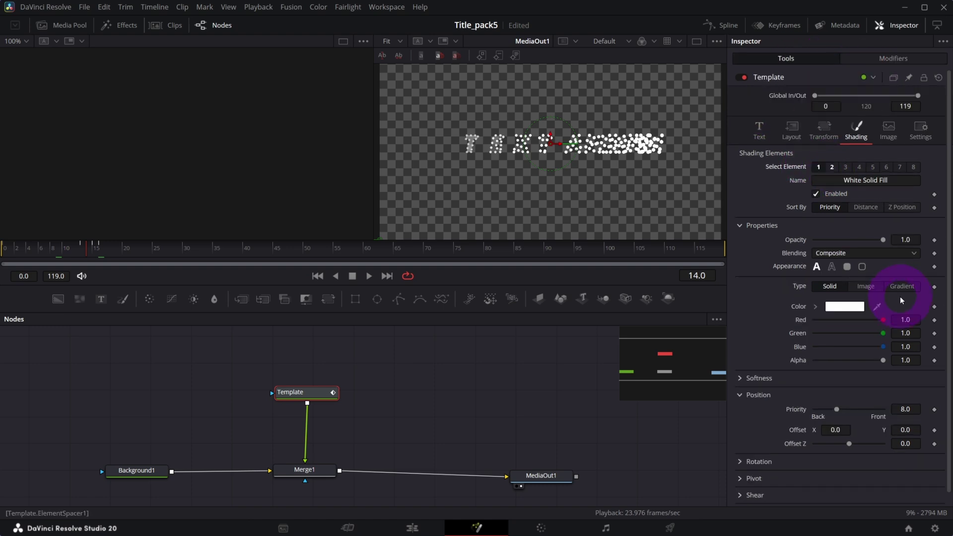
left_click(909, 288)
left_click(156, 254)
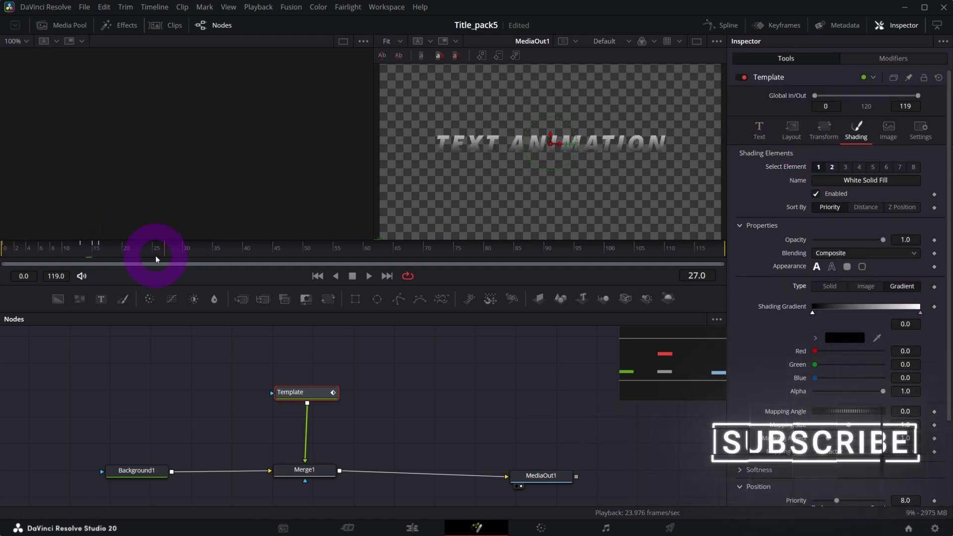
left_click_drag(48, 255, 41, 251)
key("space")
left_click(329, 325)
key("space")
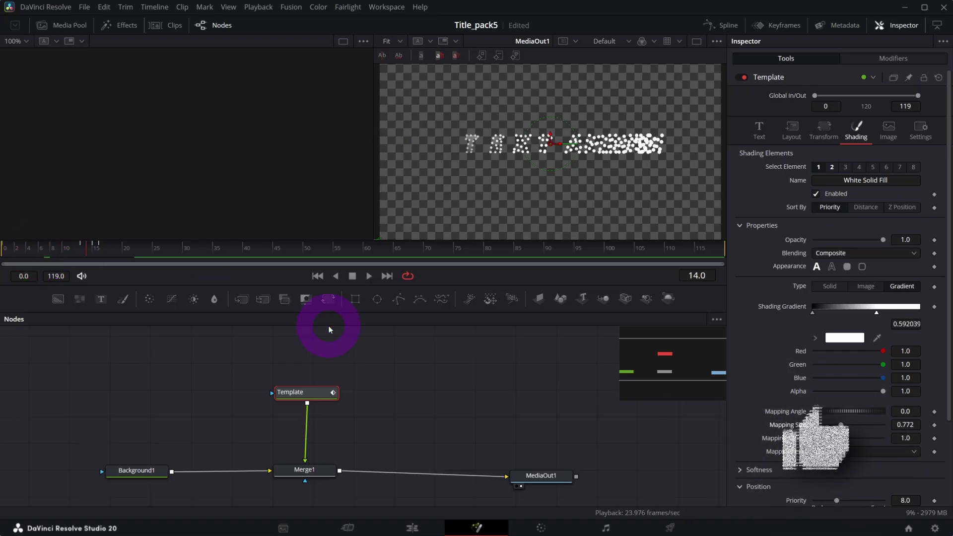